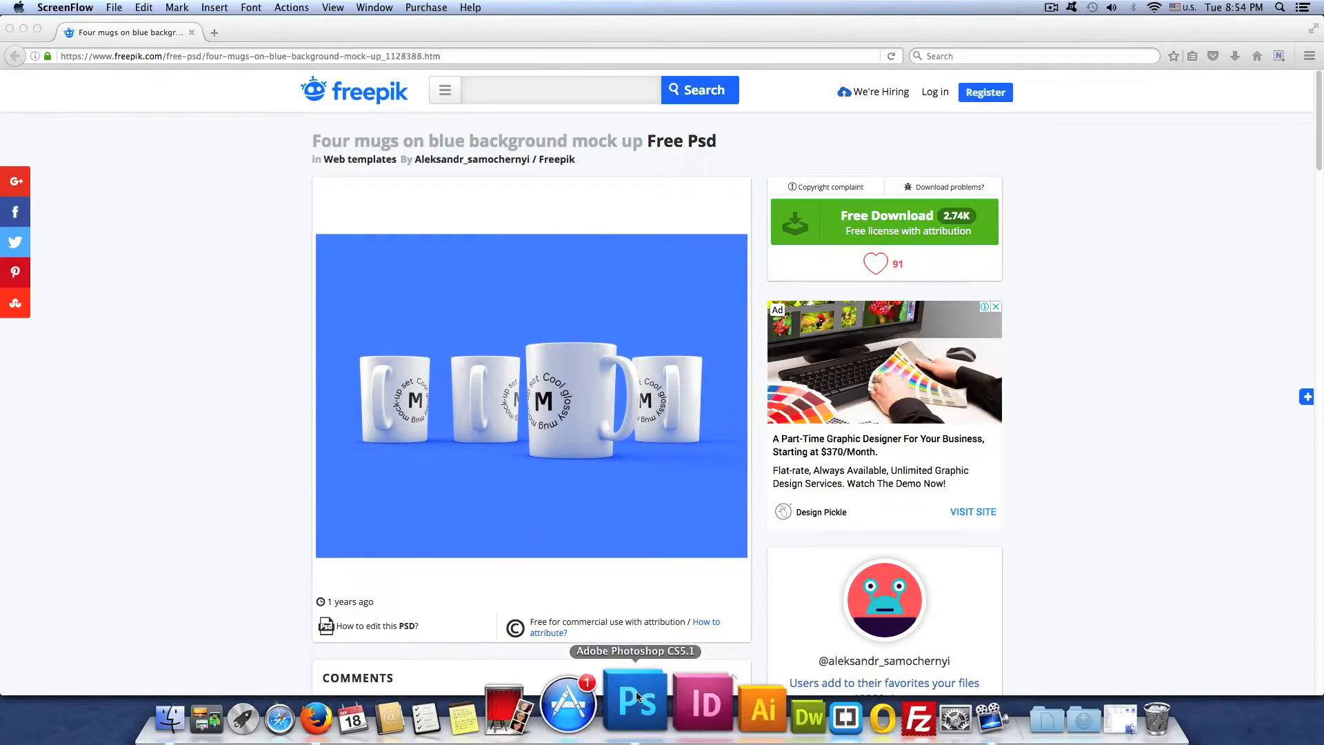
# - Switch to Photoshop and open the contents of the Mug 01 smart object in the four-mug mockup
pyautogui.click(636, 700)
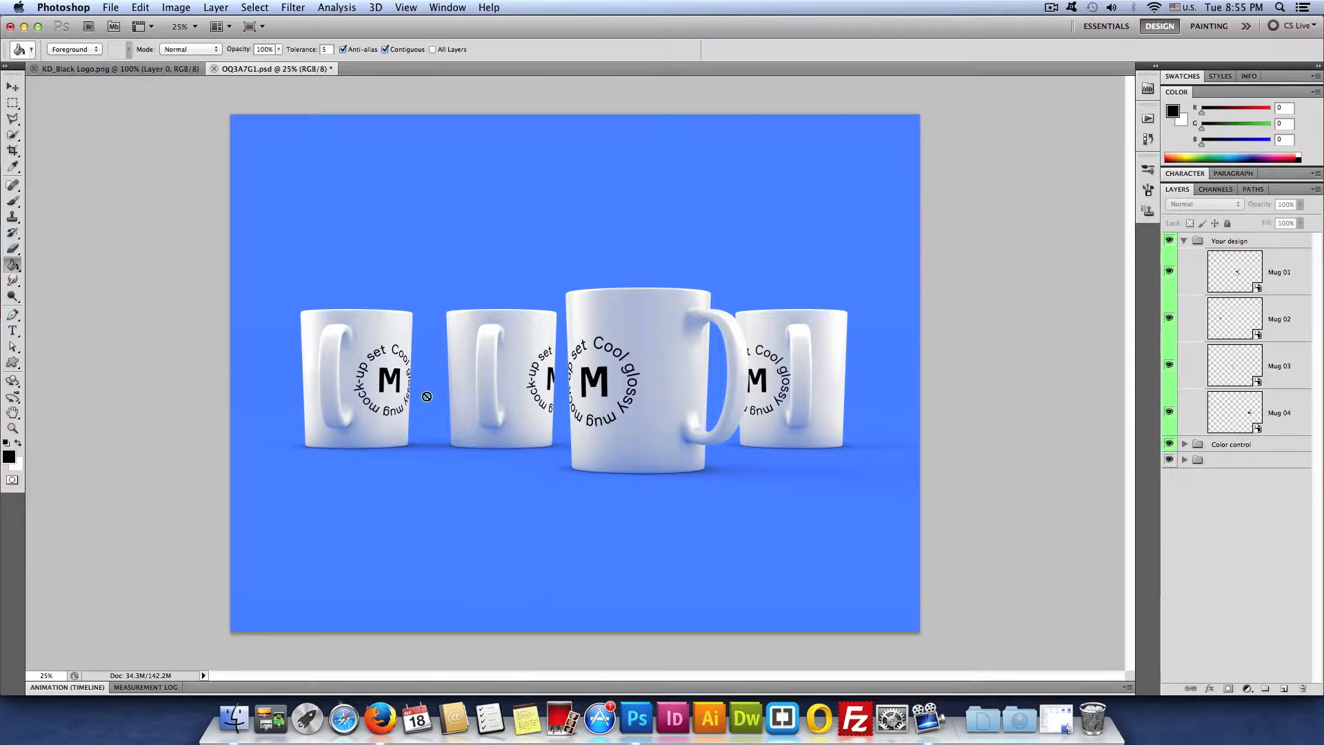
pyautogui.click(1245, 426)
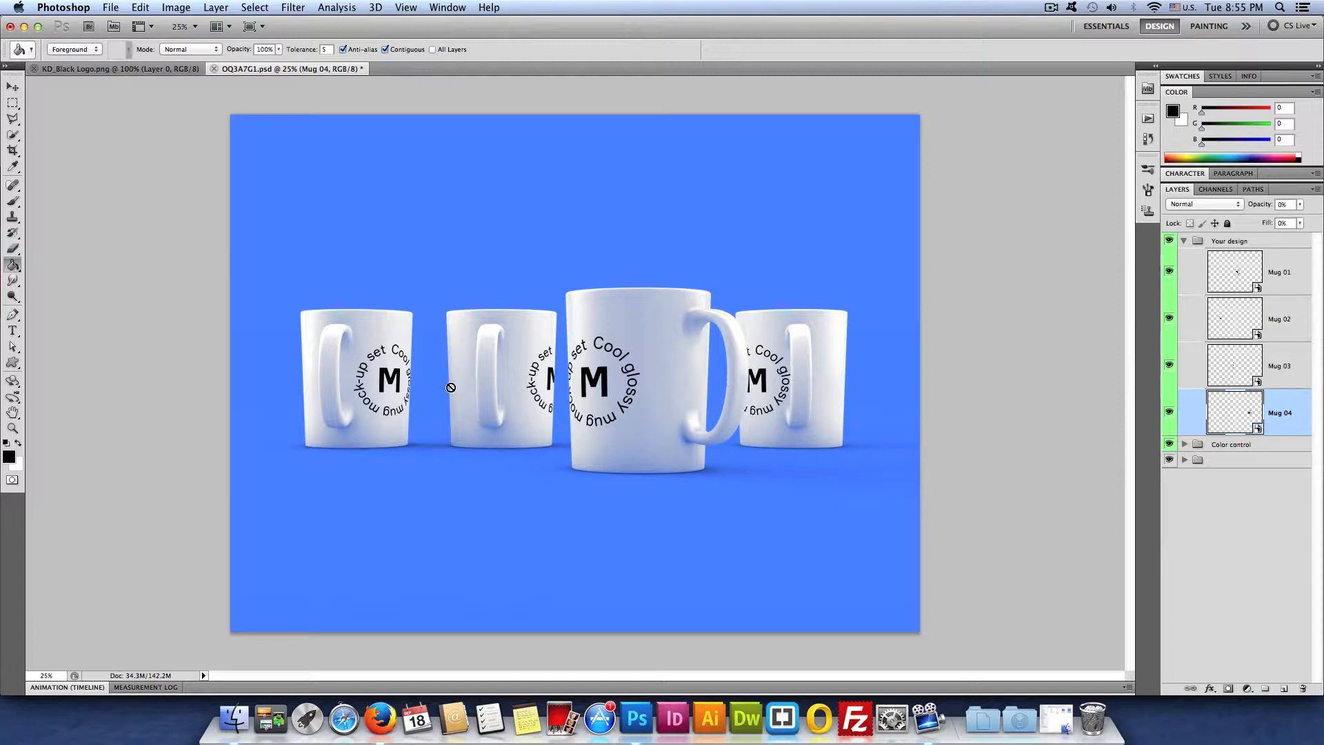
pyautogui.click(1241, 280)
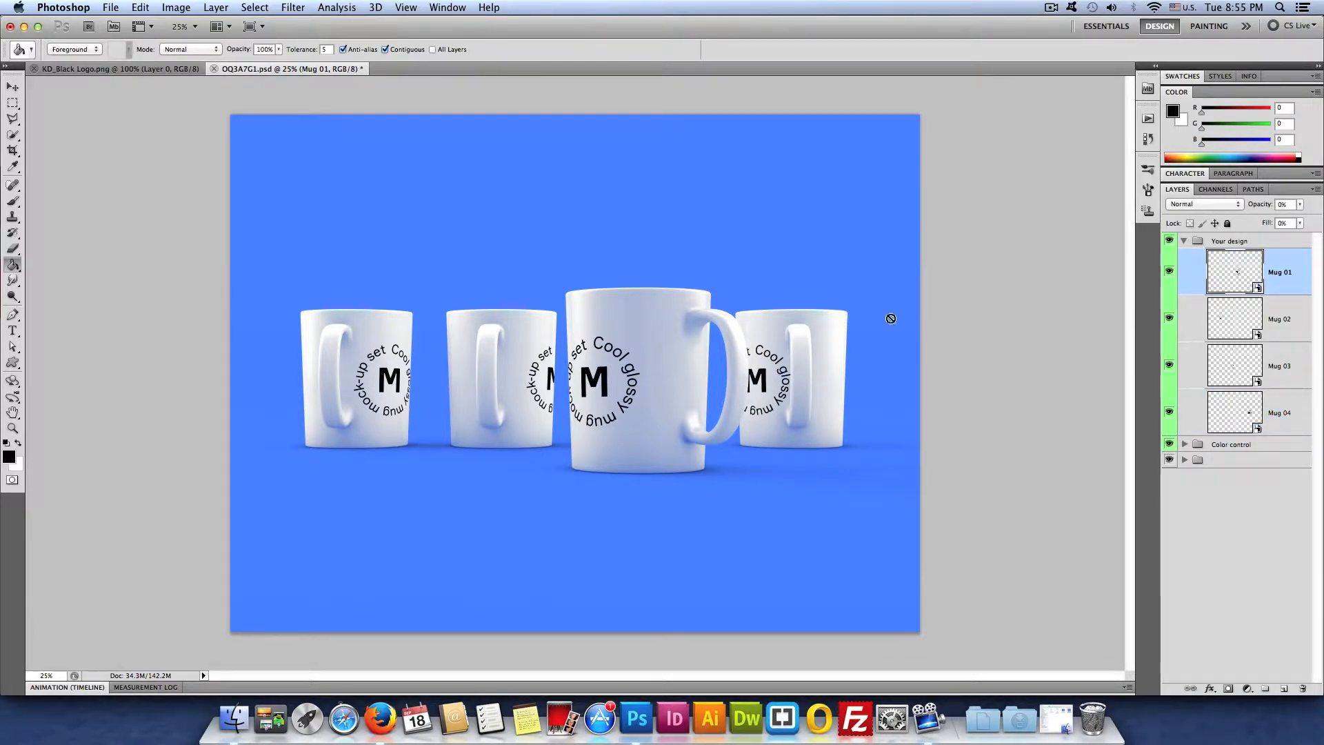
pyautogui.doubleClick(1233, 274)
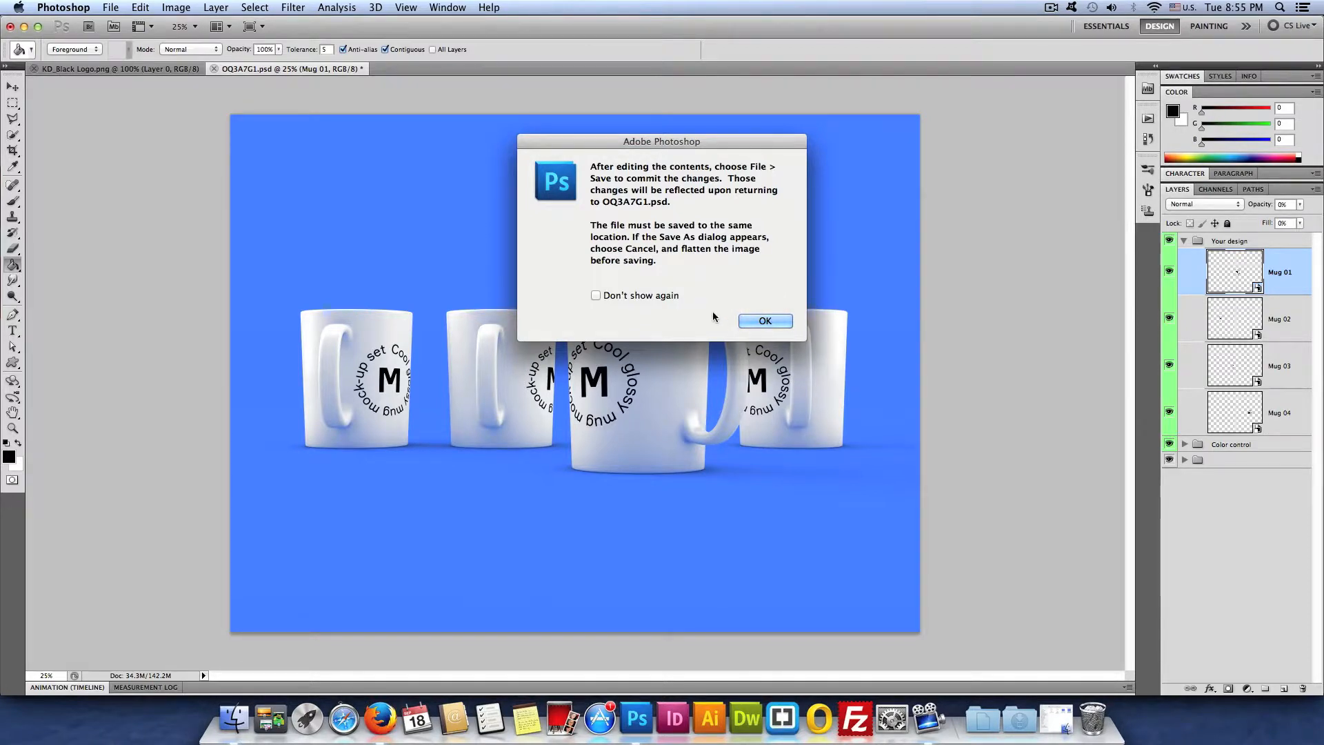
pyautogui.click(783, 322)
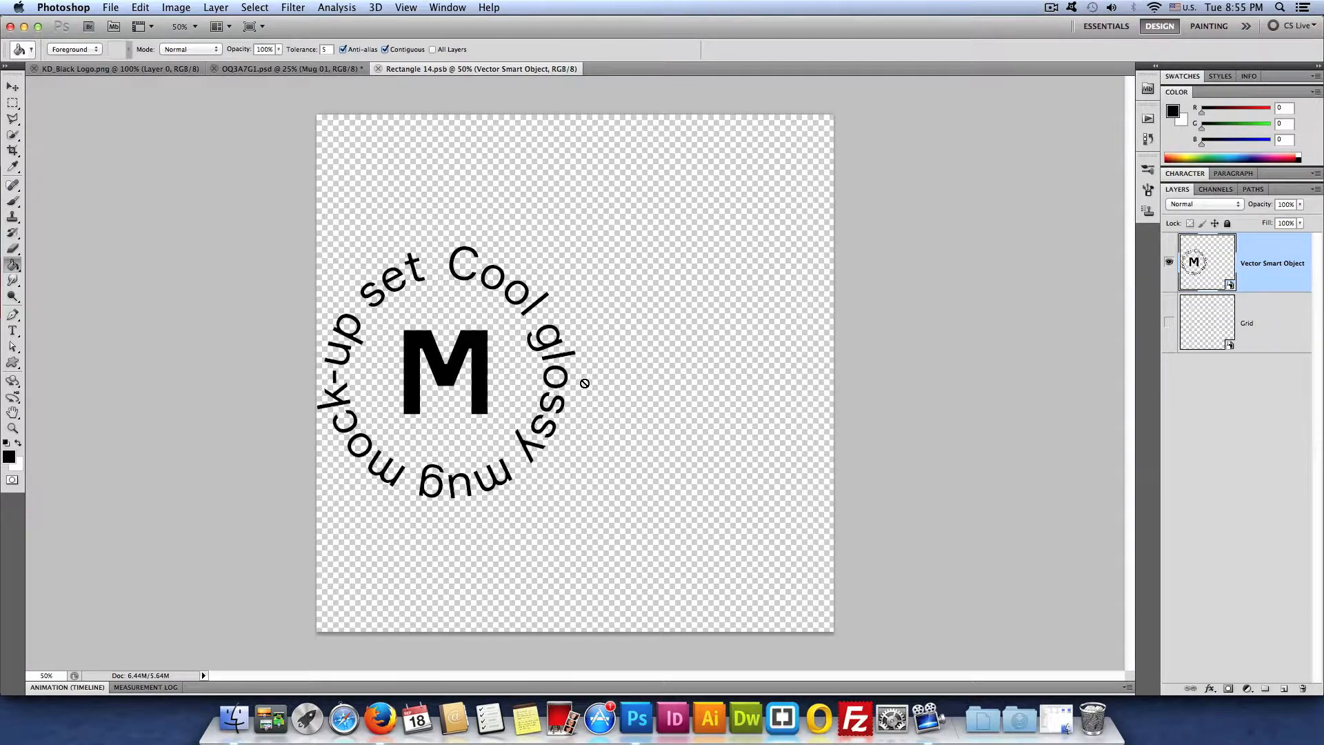
# - Paste the copied KD logo into the Mug 01 artwork and move it over the circular placeholder design
pyautogui.click(97, 69)
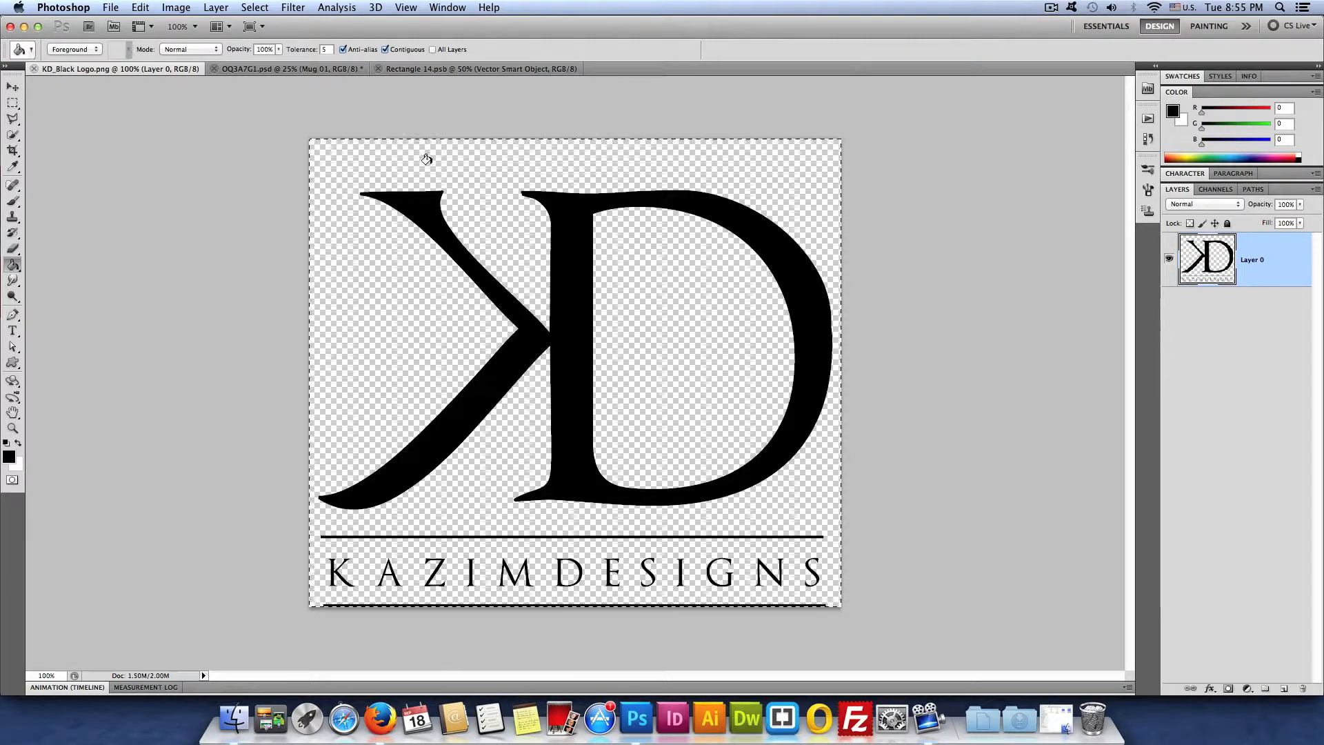
pyautogui.click(444, 70)
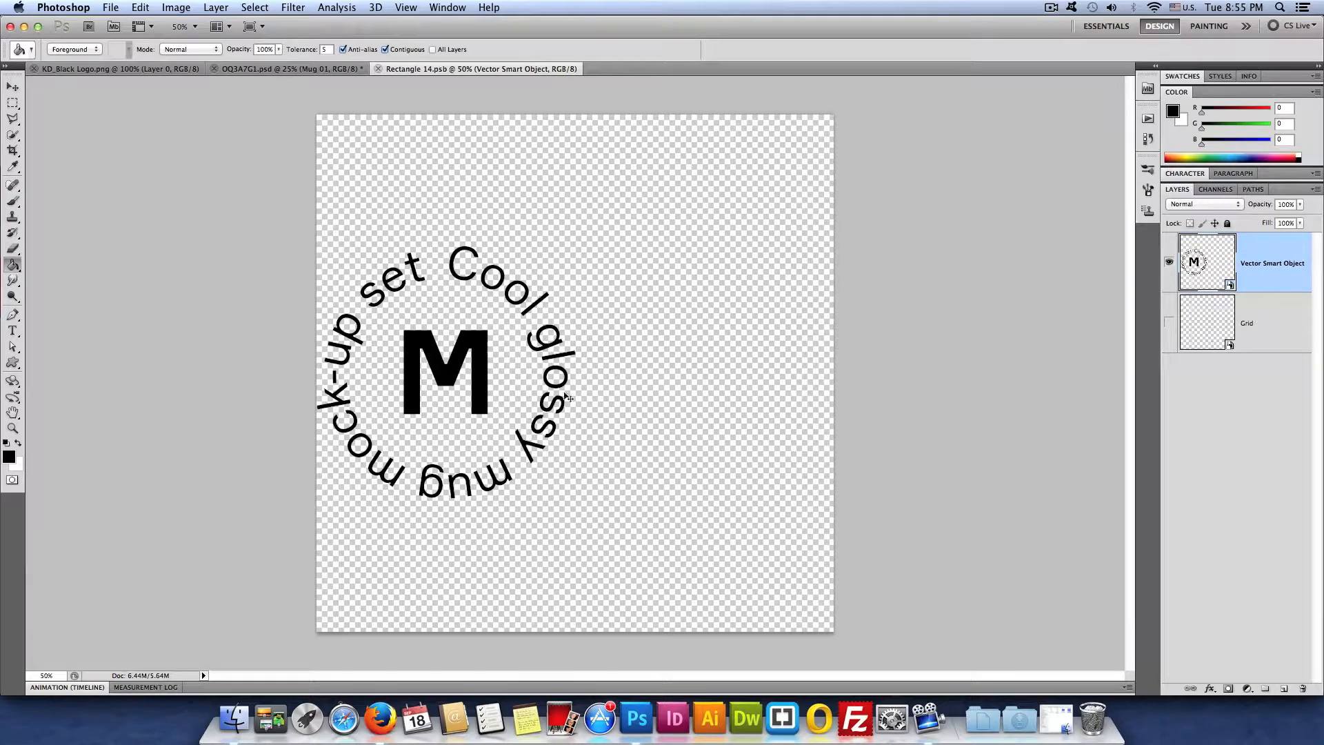
pyautogui.press('super+v')
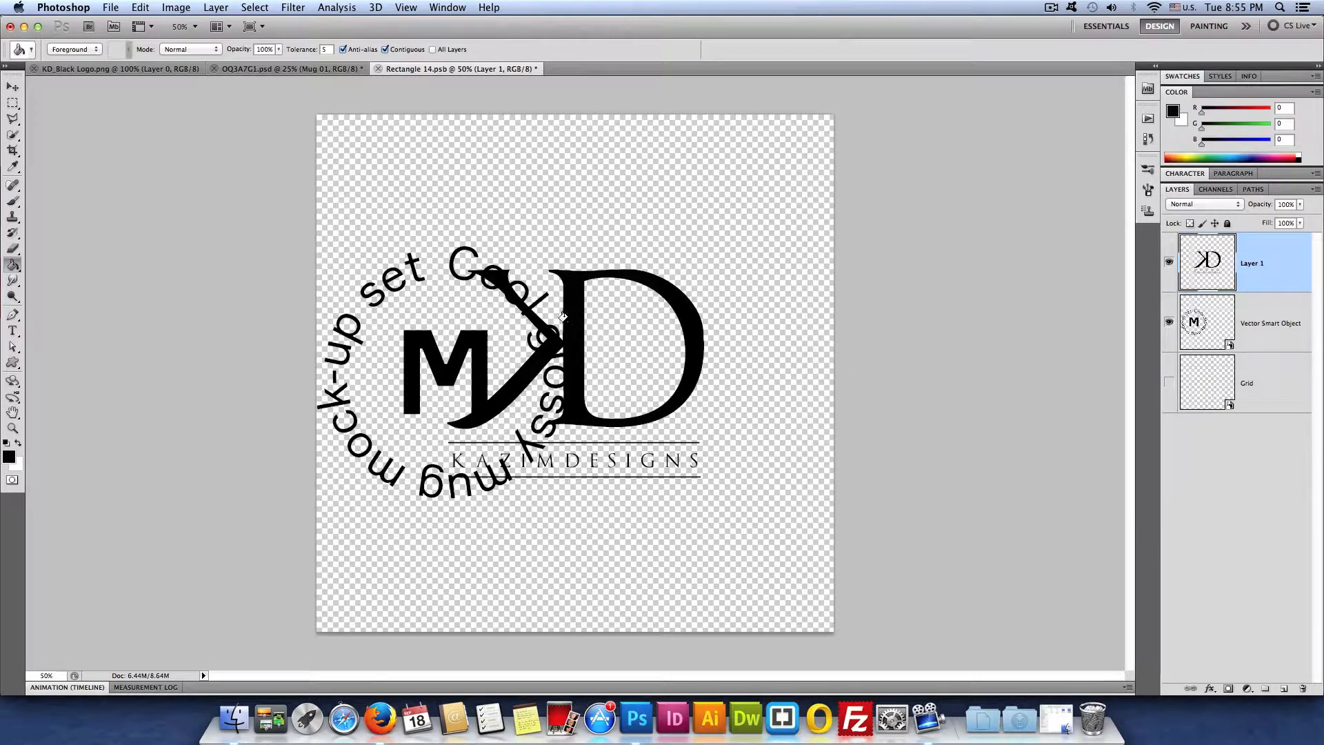
pyautogui.click(11, 88)
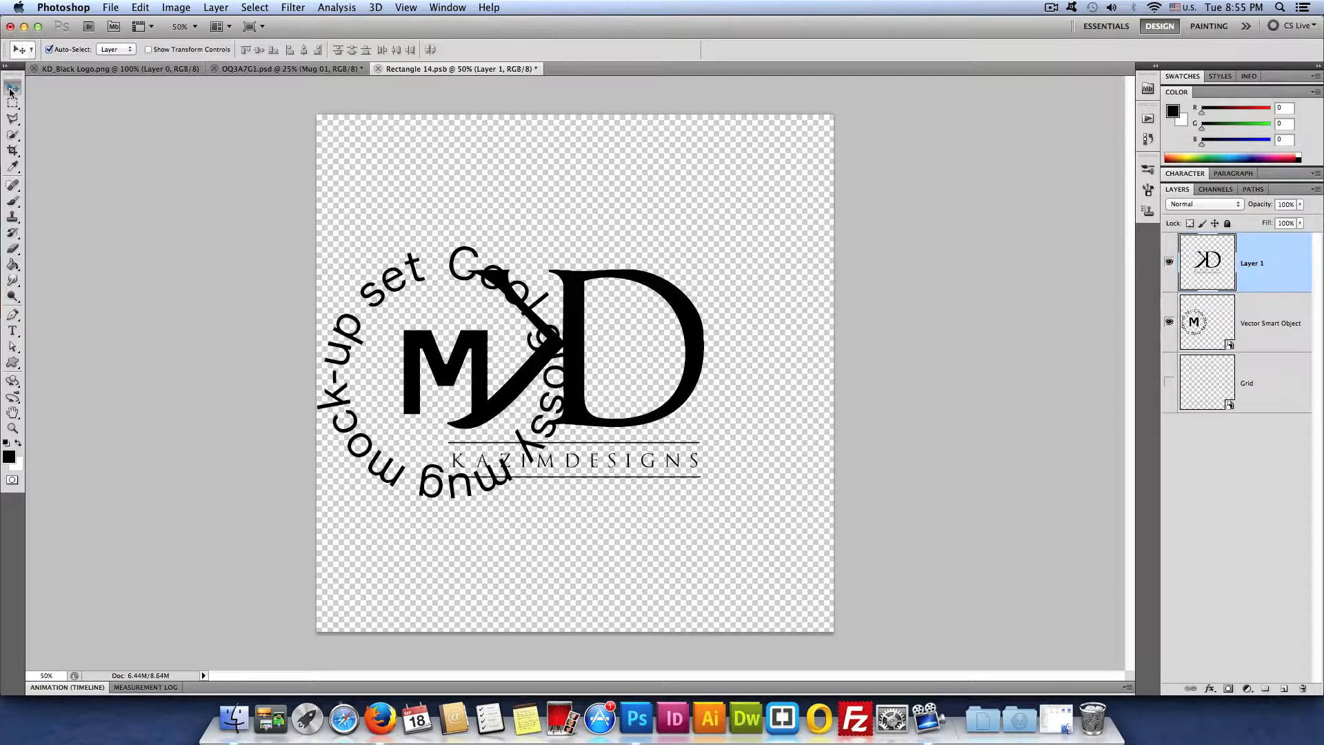
pyautogui.moveTo(577, 339); pyautogui.dragTo(452, 342)
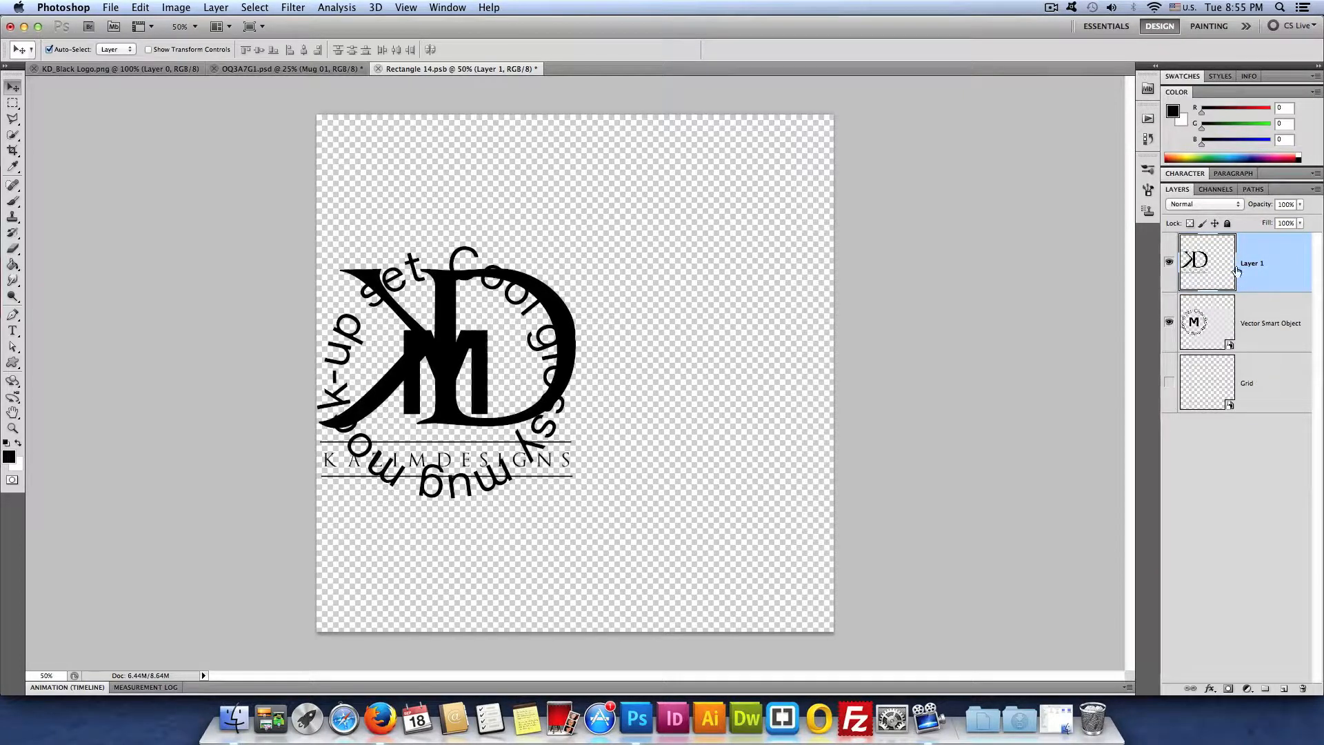
# - Delete the Vector Smart Object placeholder layer from the Mug 01 artwork, and save and close it
pyautogui.click(1169, 324)
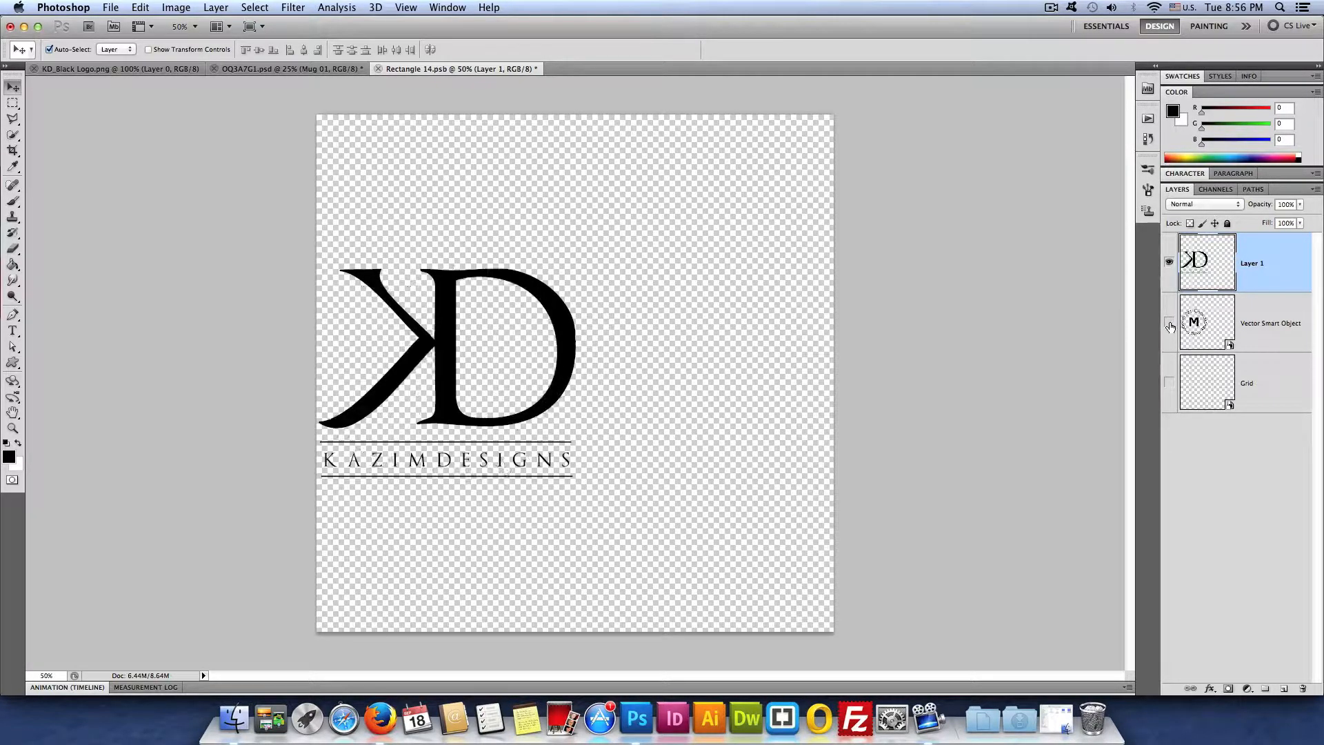
pyautogui.moveTo(1246, 327); pyautogui.dragTo(1217, 335)
pyautogui.keyDown('super'); pyautogui.click(1213, 324); pyautogui.keyUp('super')
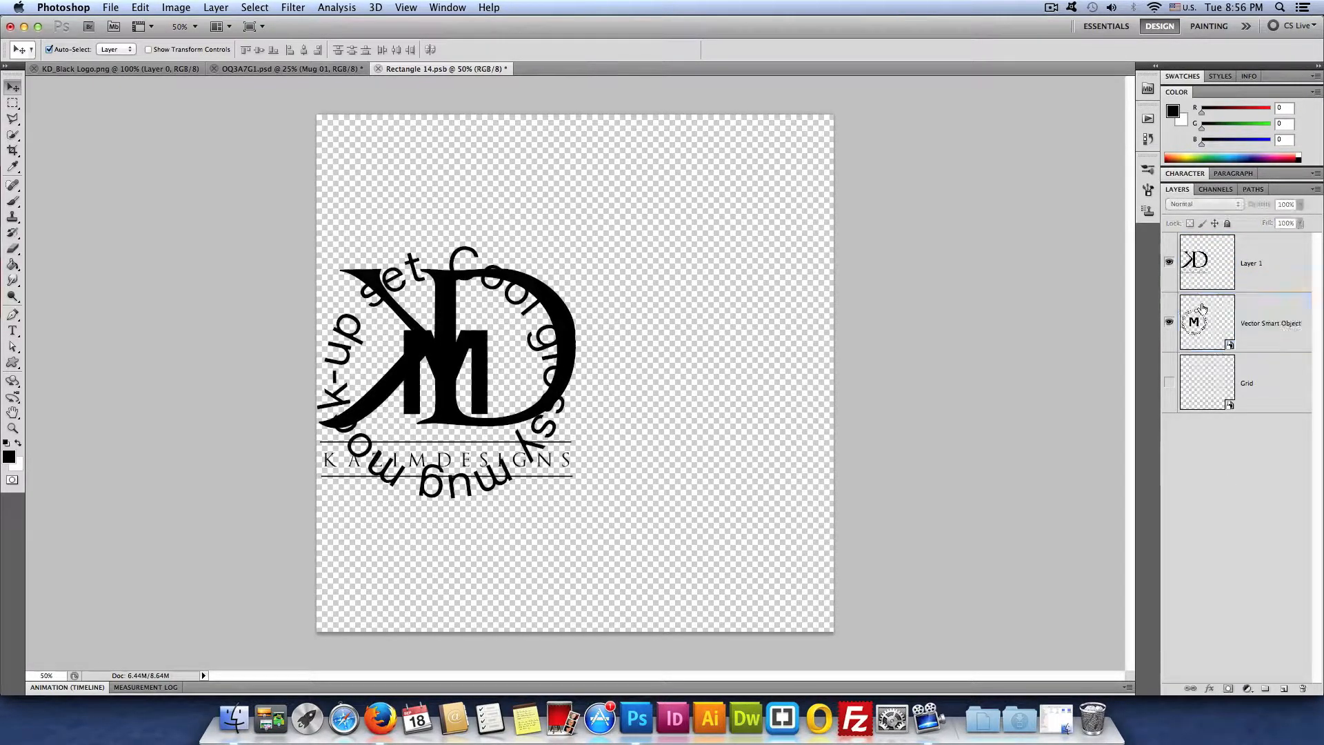
pyautogui.click(1212, 322)
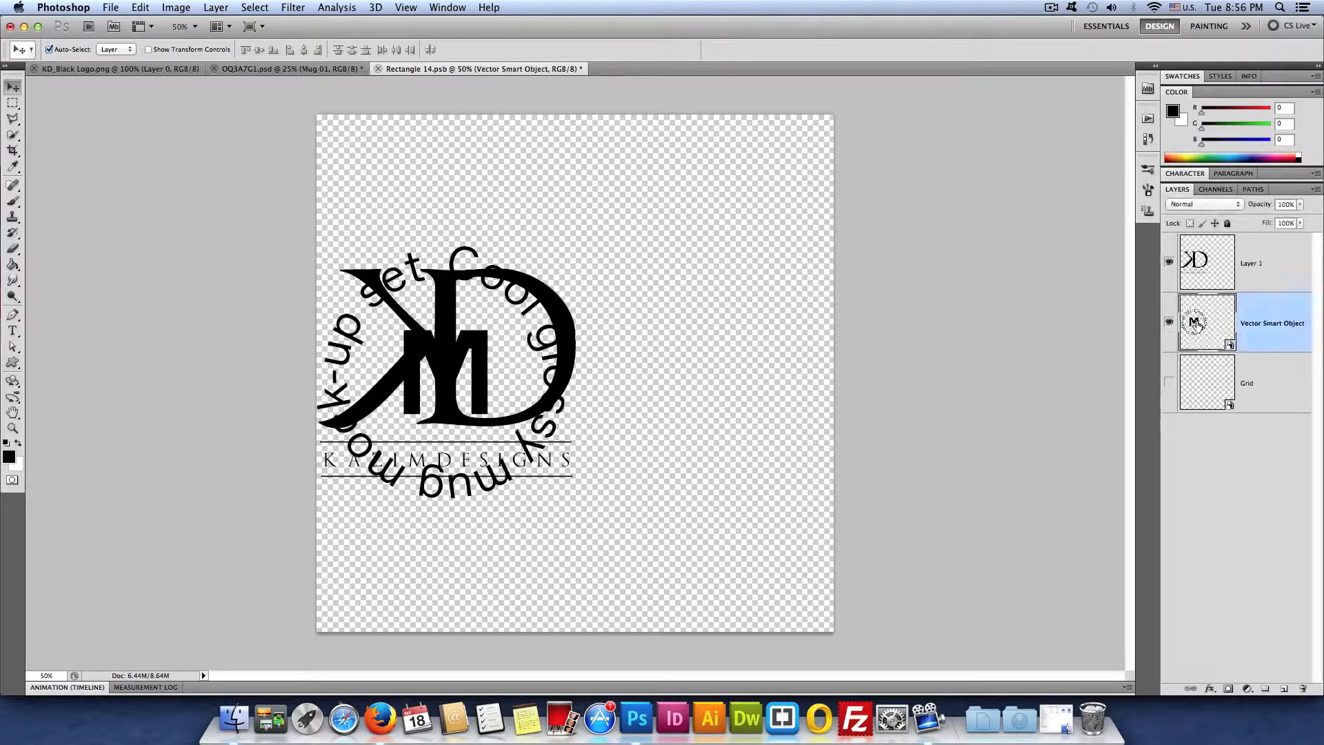
pyautogui.moveTo(1211, 321); pyautogui.dragTo(1303, 688)
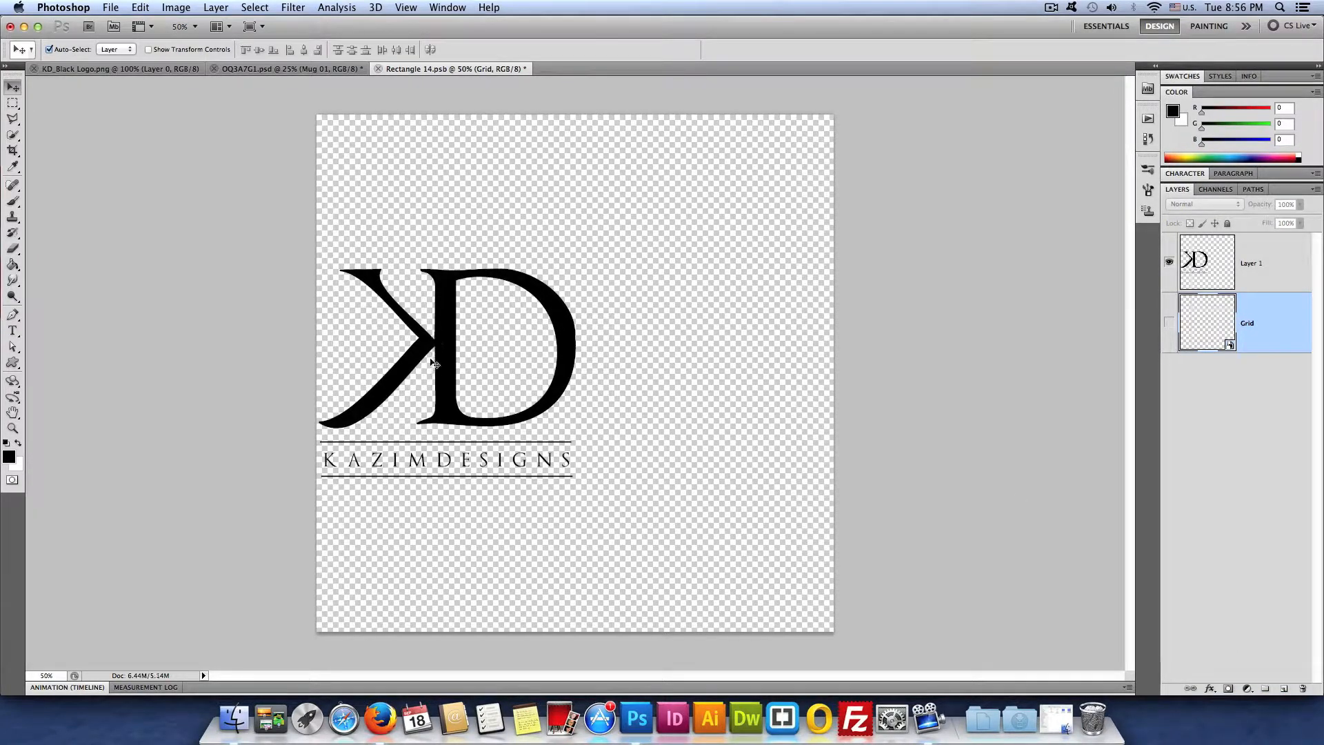
pyautogui.click(378, 69)
pyautogui.click(776, 243)
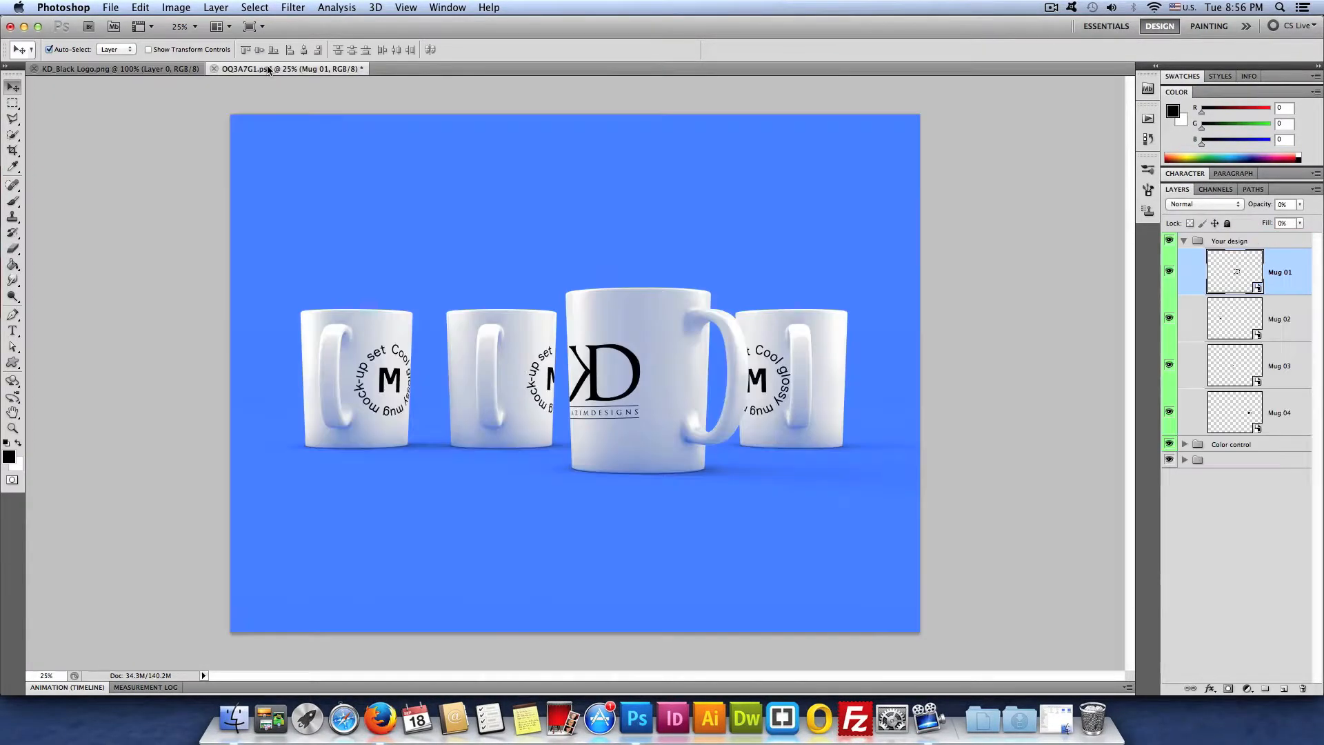
# - Open the contents of the Mug 02 smart object and paste the KD logo over its circular placeholder design
pyautogui.click(290, 69)
pyautogui.click(1246, 325)
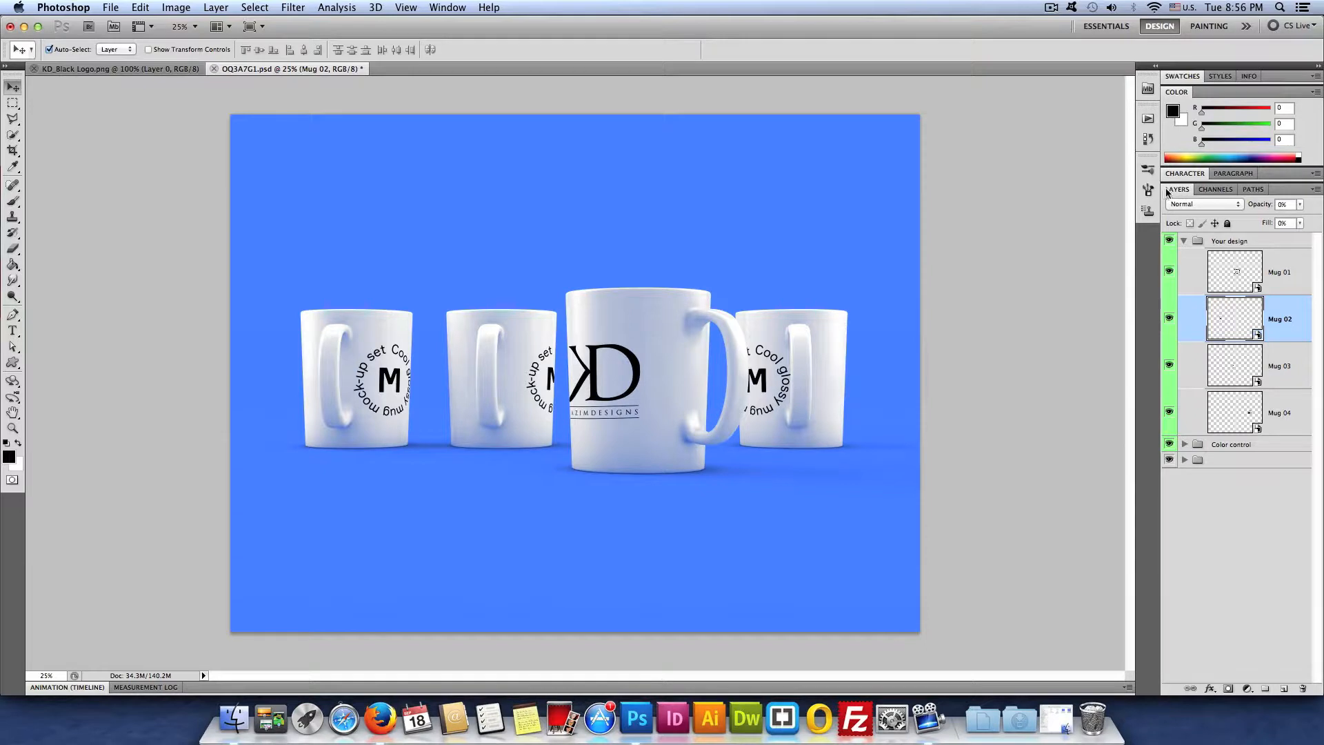
pyautogui.click(443, 8)
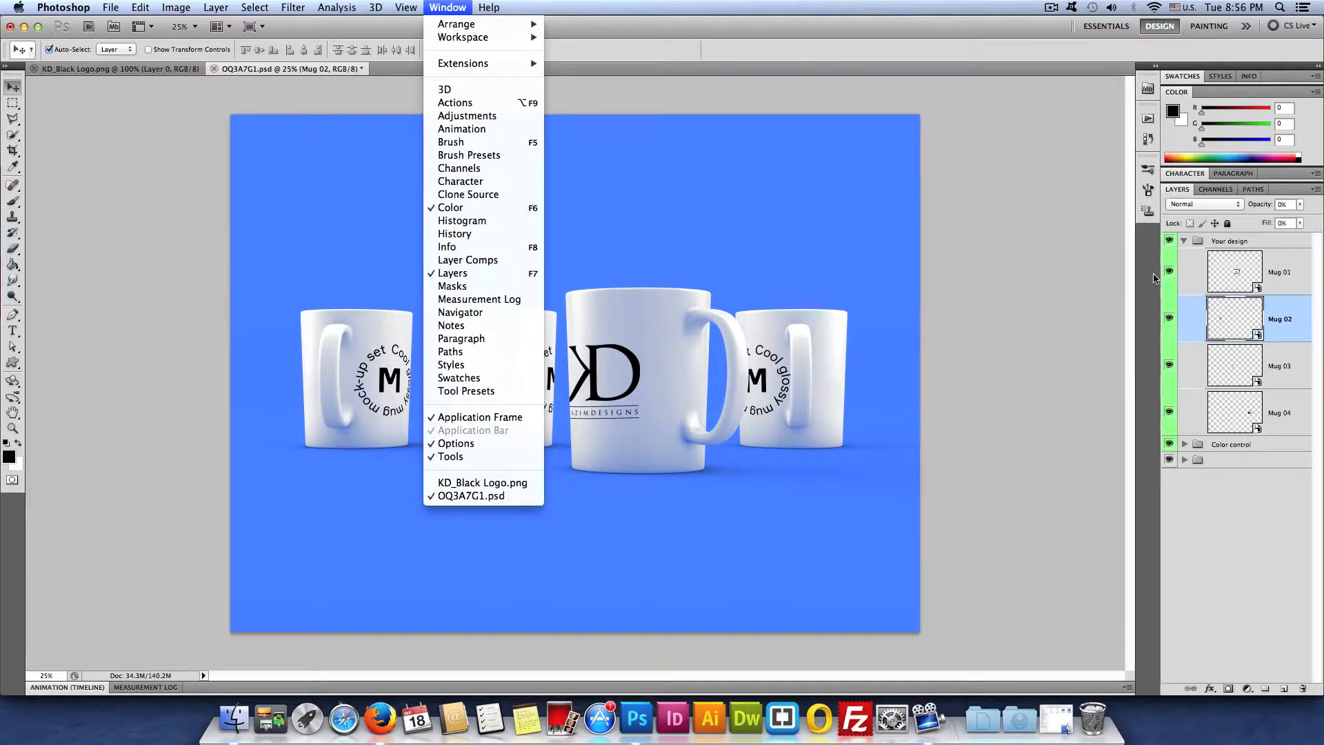
pyautogui.click(1234, 515)
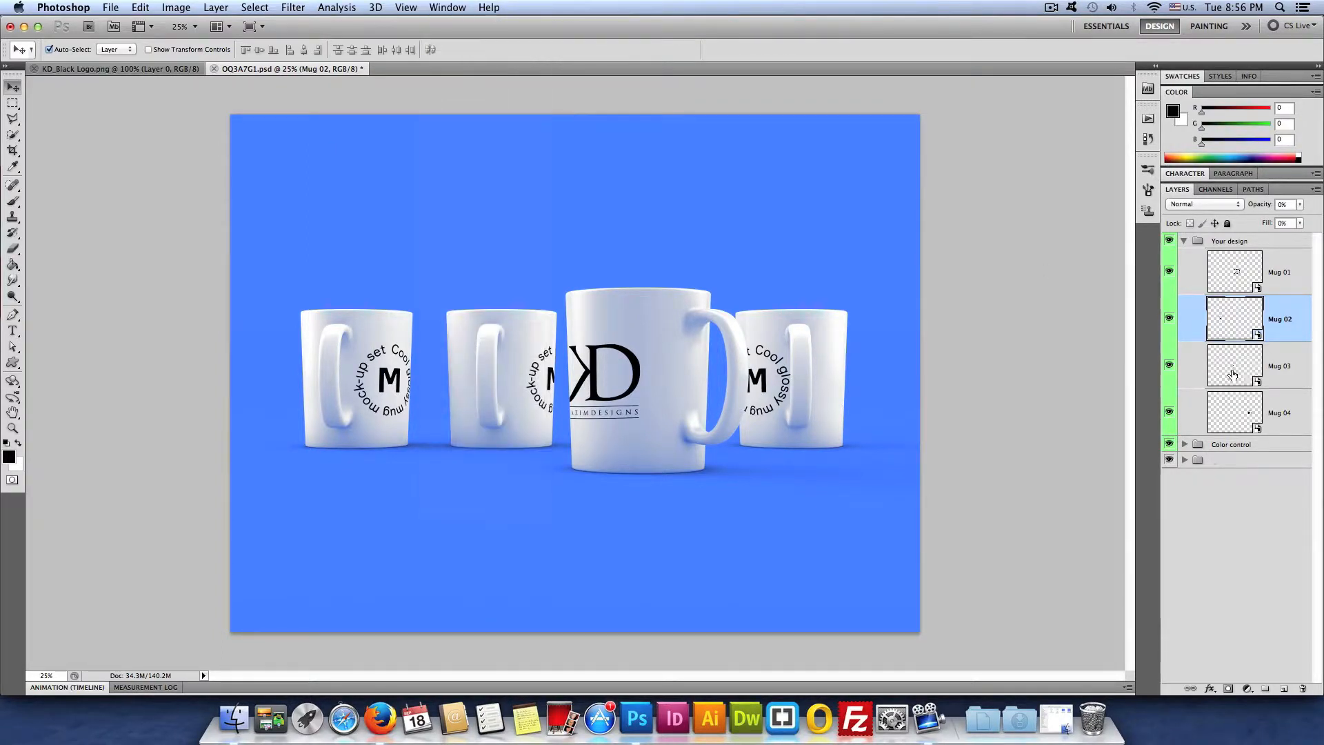
pyautogui.doubleClick(1243, 326)
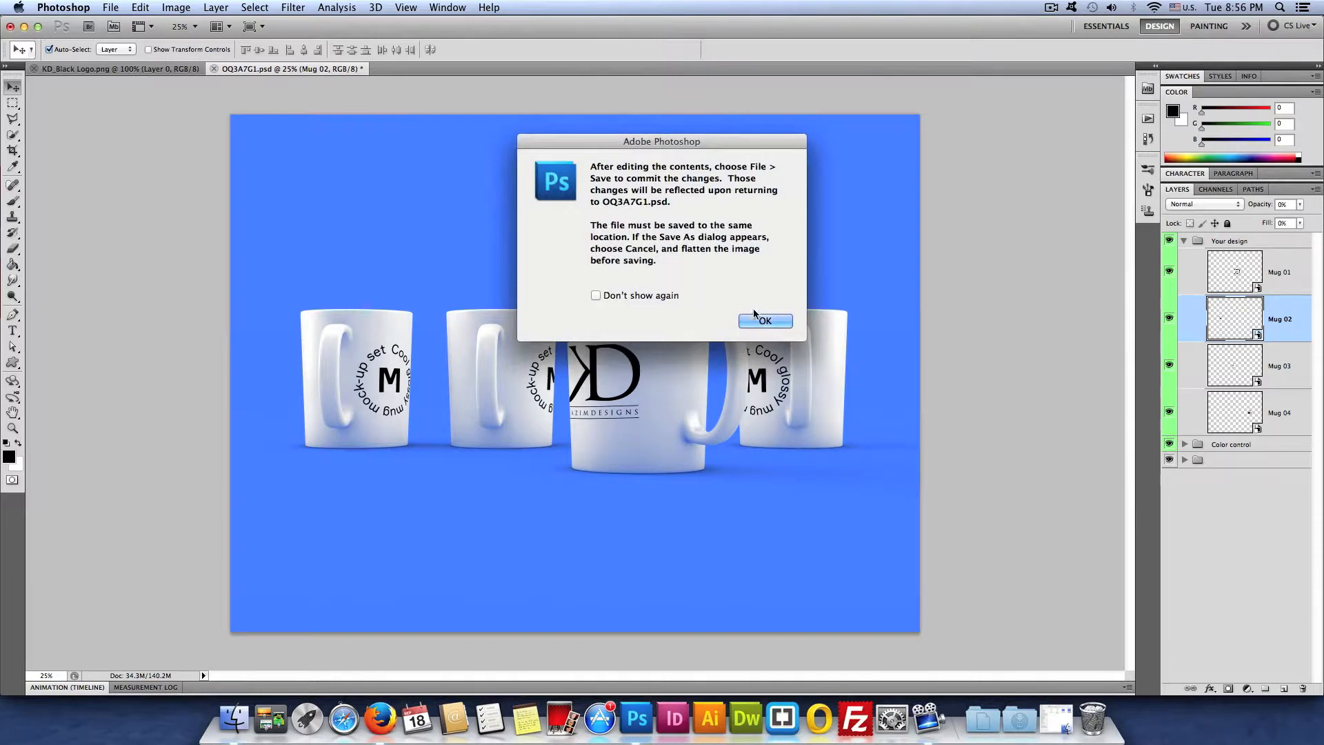
pyautogui.click(765, 322)
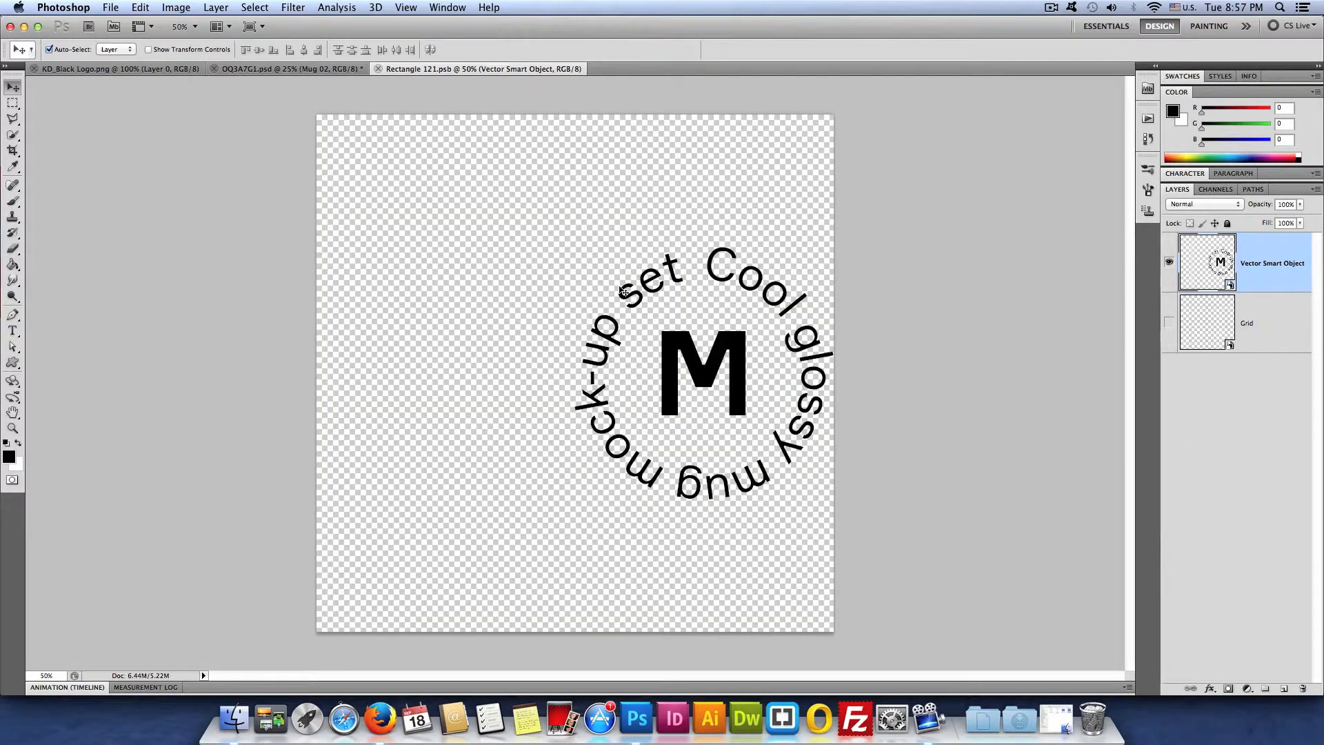
pyautogui.press('super+v')
pyautogui.moveTo(578, 346); pyautogui.dragTo(698, 346)
# - Delete the Vector Smart Object placeholder layer from the Mug 02 artwork, and save and close it
pyautogui.click(1287, 321)
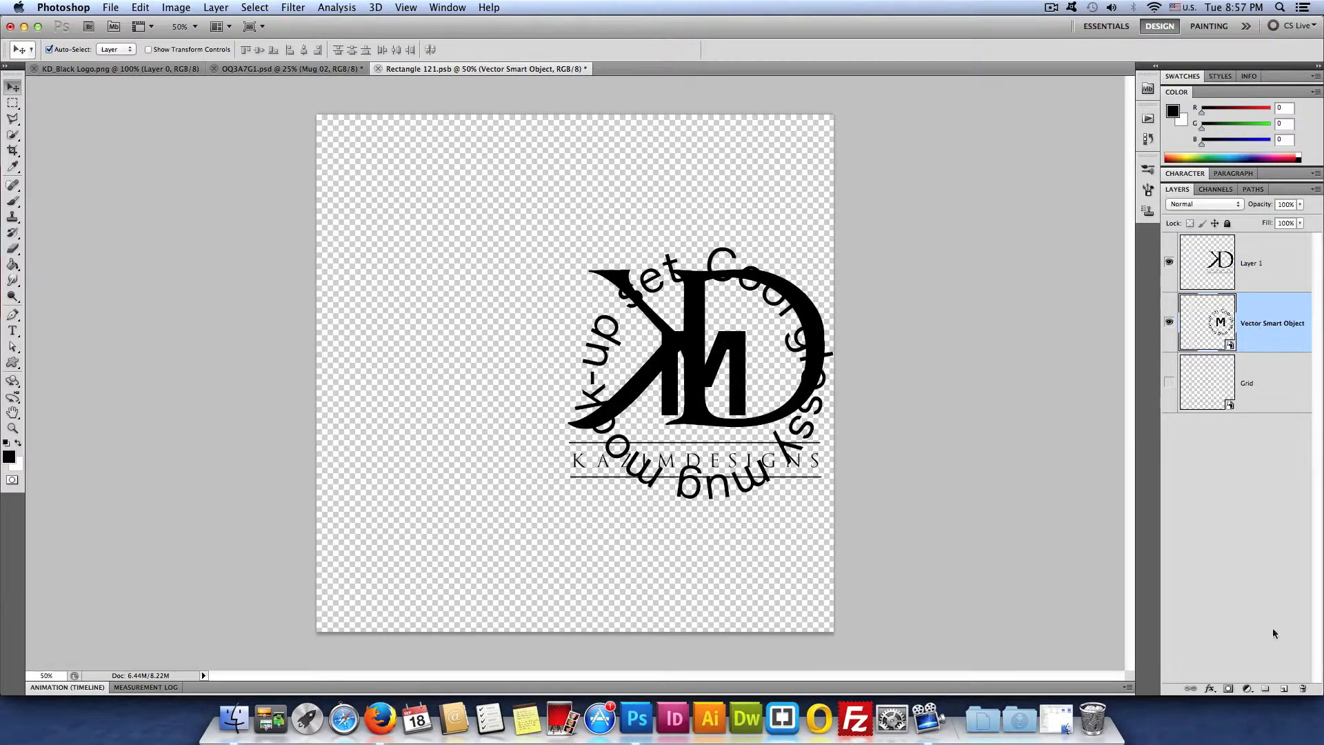
pyautogui.click(1303, 690)
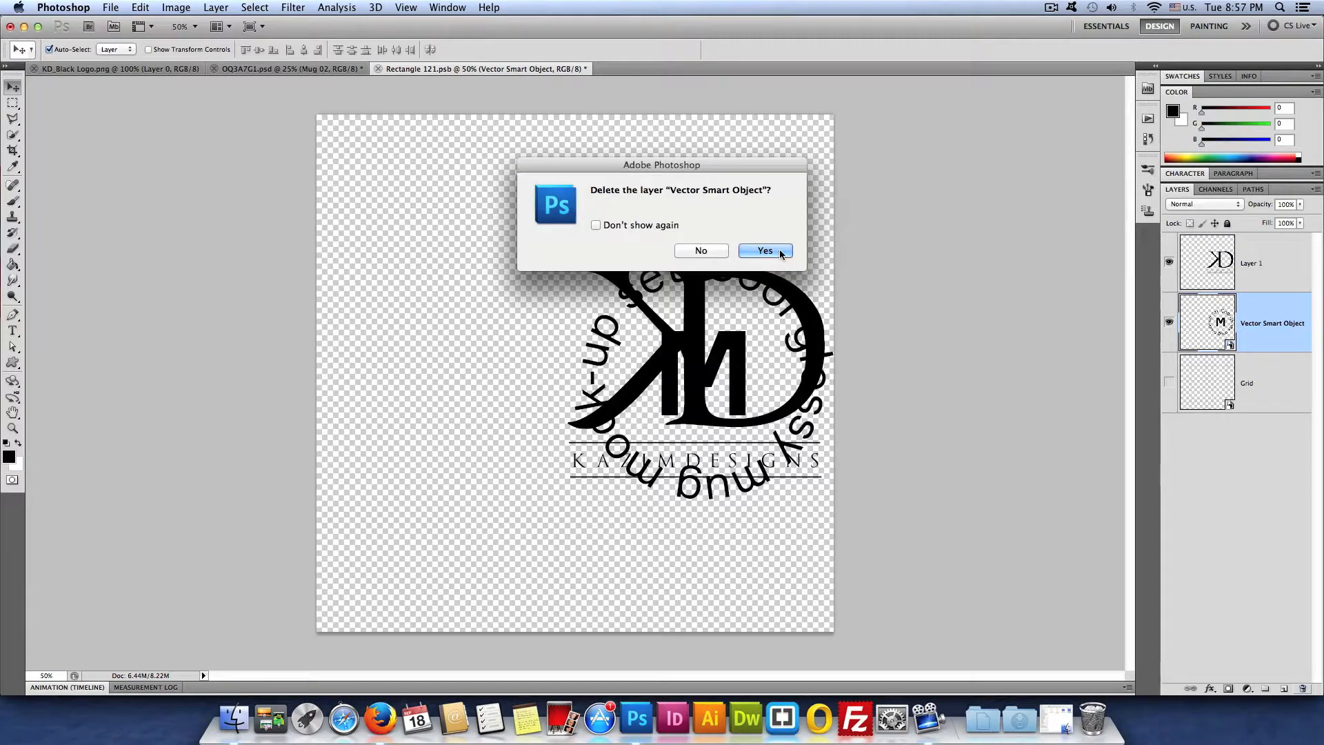
pyautogui.click(765, 251)
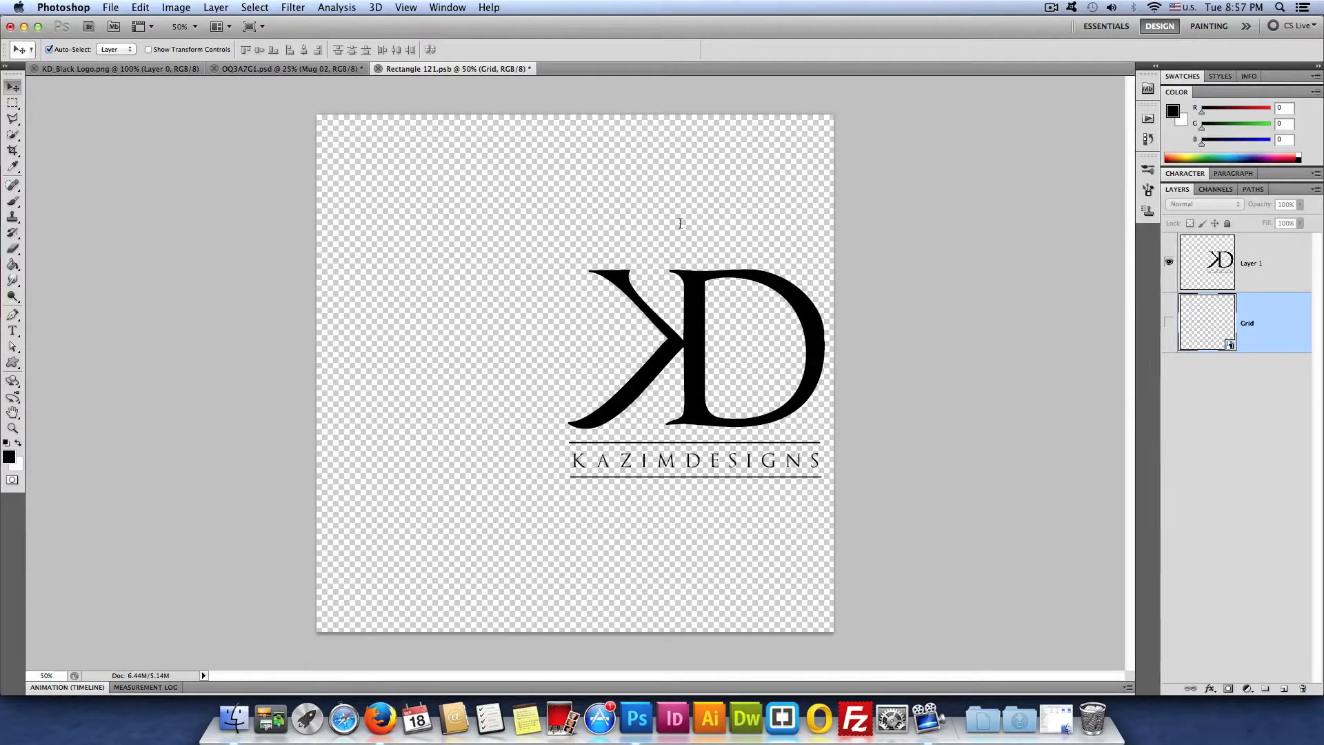
pyautogui.press('super+w')
pyautogui.click(787, 252)
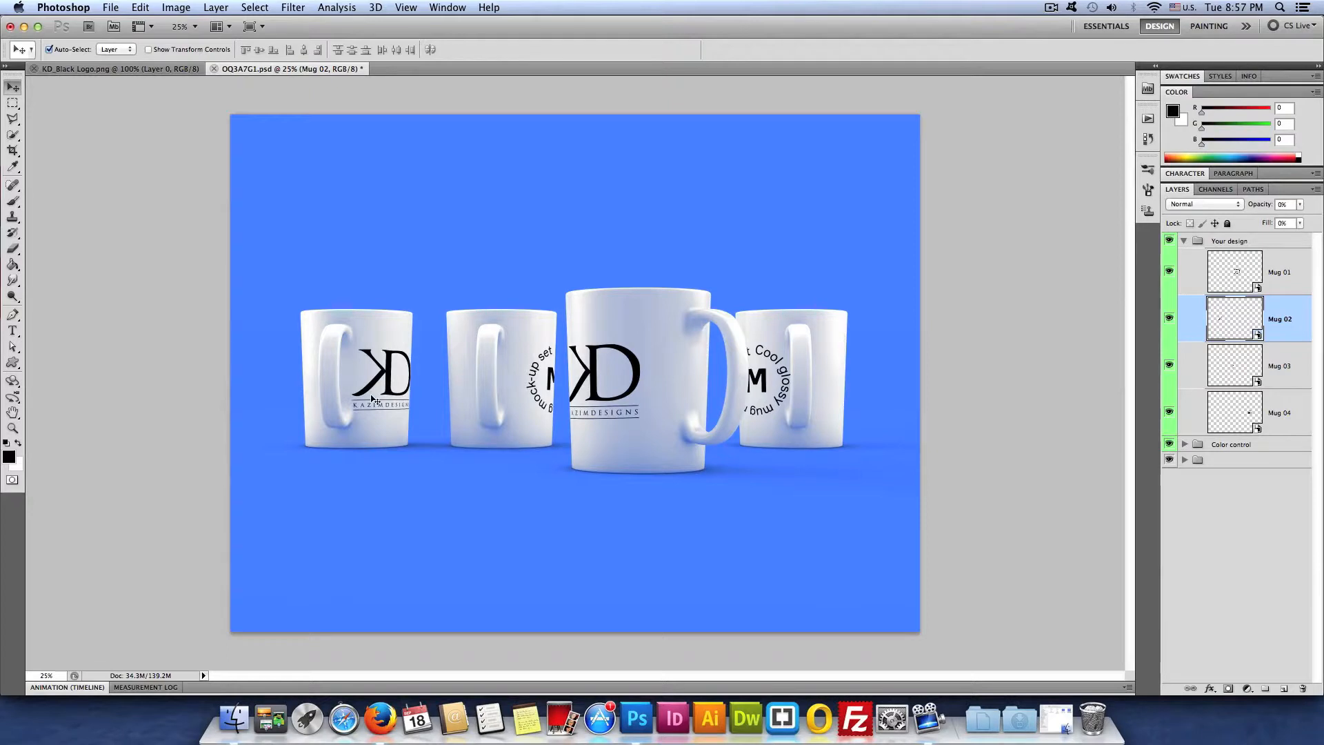
# - Paste the KD logo over the placeholder design in the Mug 03 smart object, and save and close its artwork
pyautogui.click(539, 376)
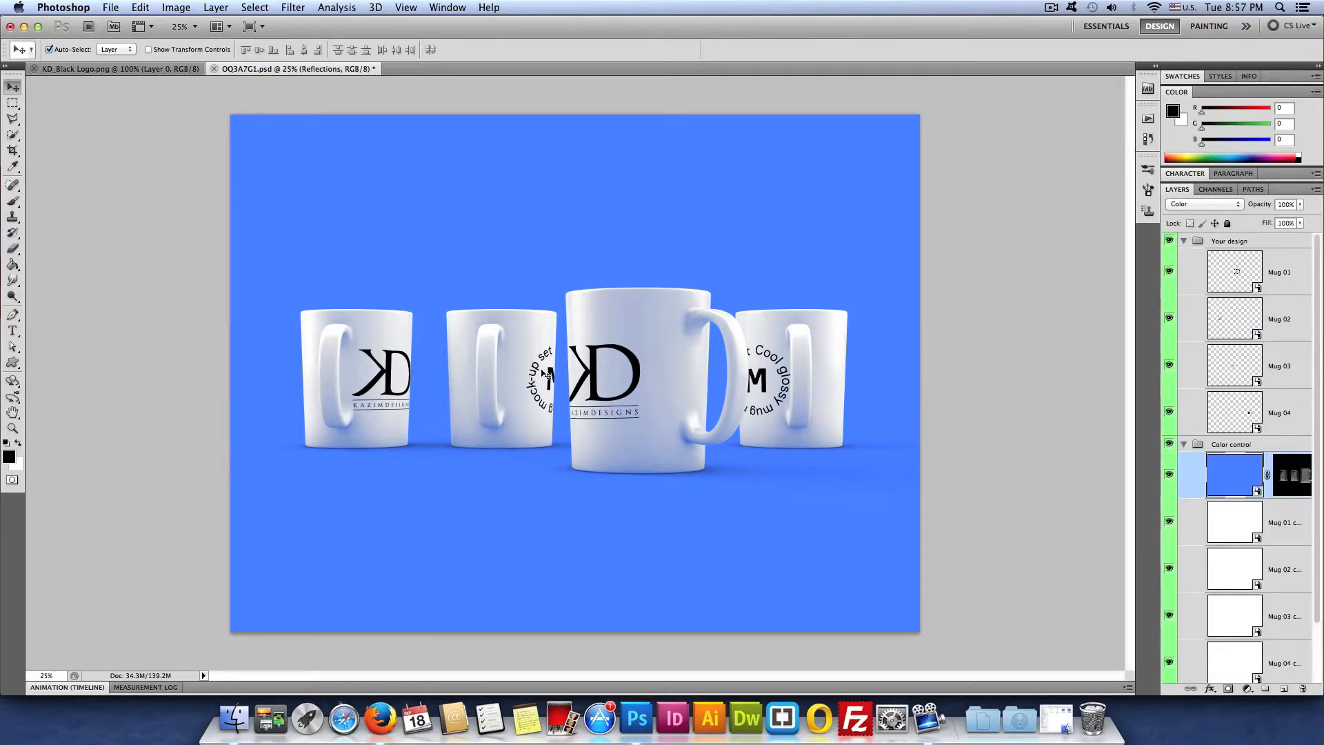
pyautogui.click(1219, 406)
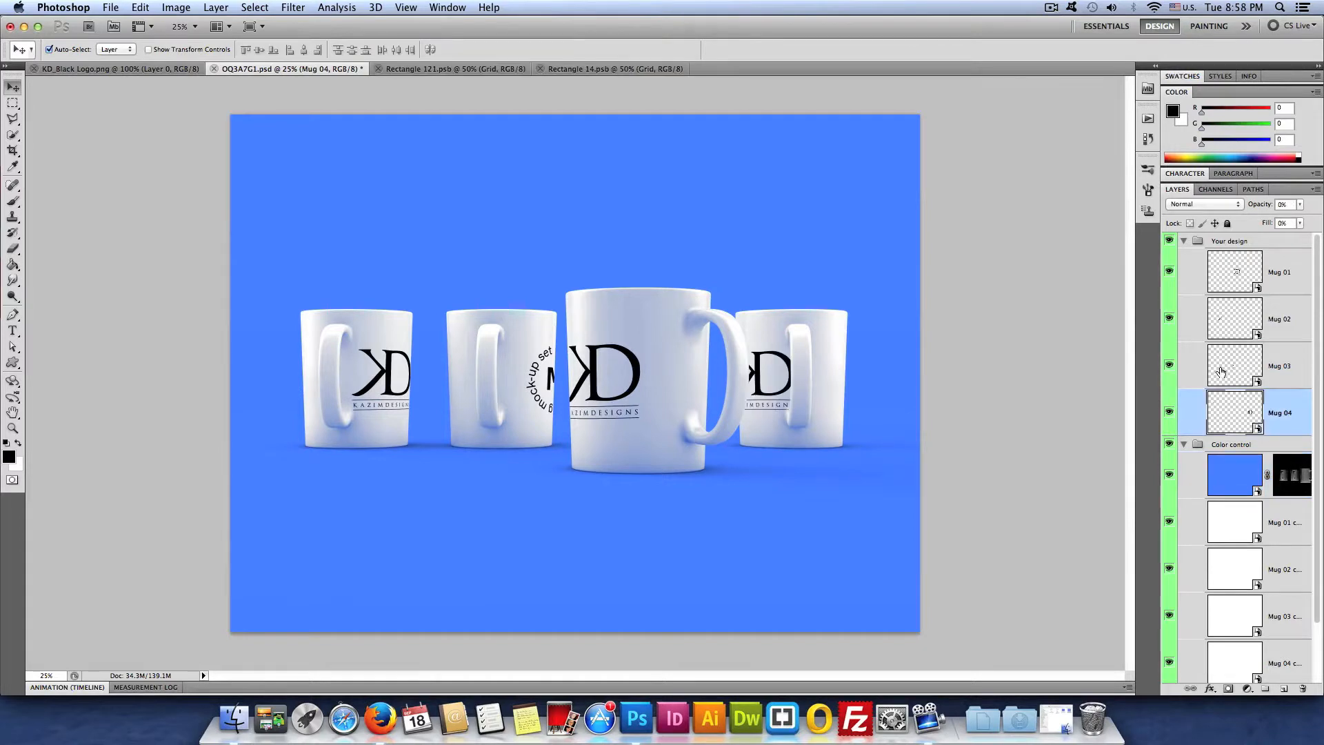
pyautogui.doubleClick(1221, 373)
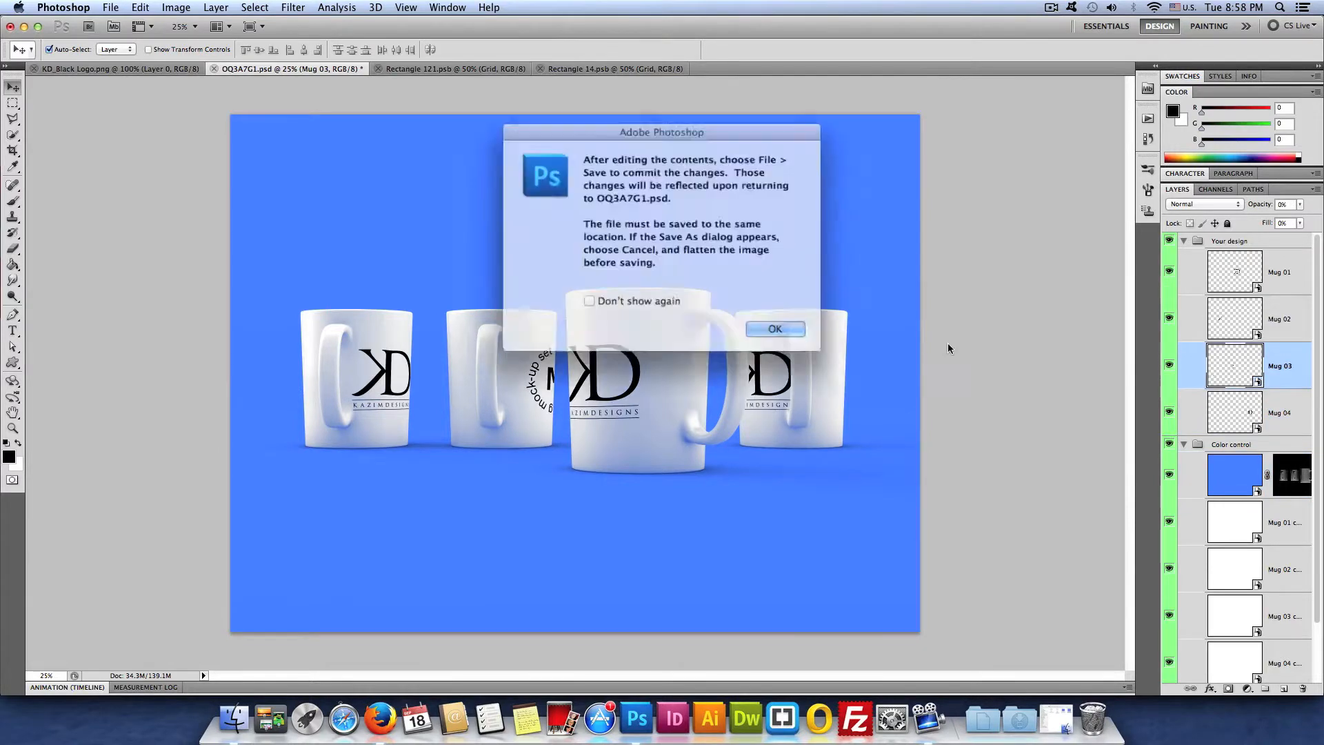
pyautogui.click(763, 322)
pyautogui.hotkey('ctrl', 'v')
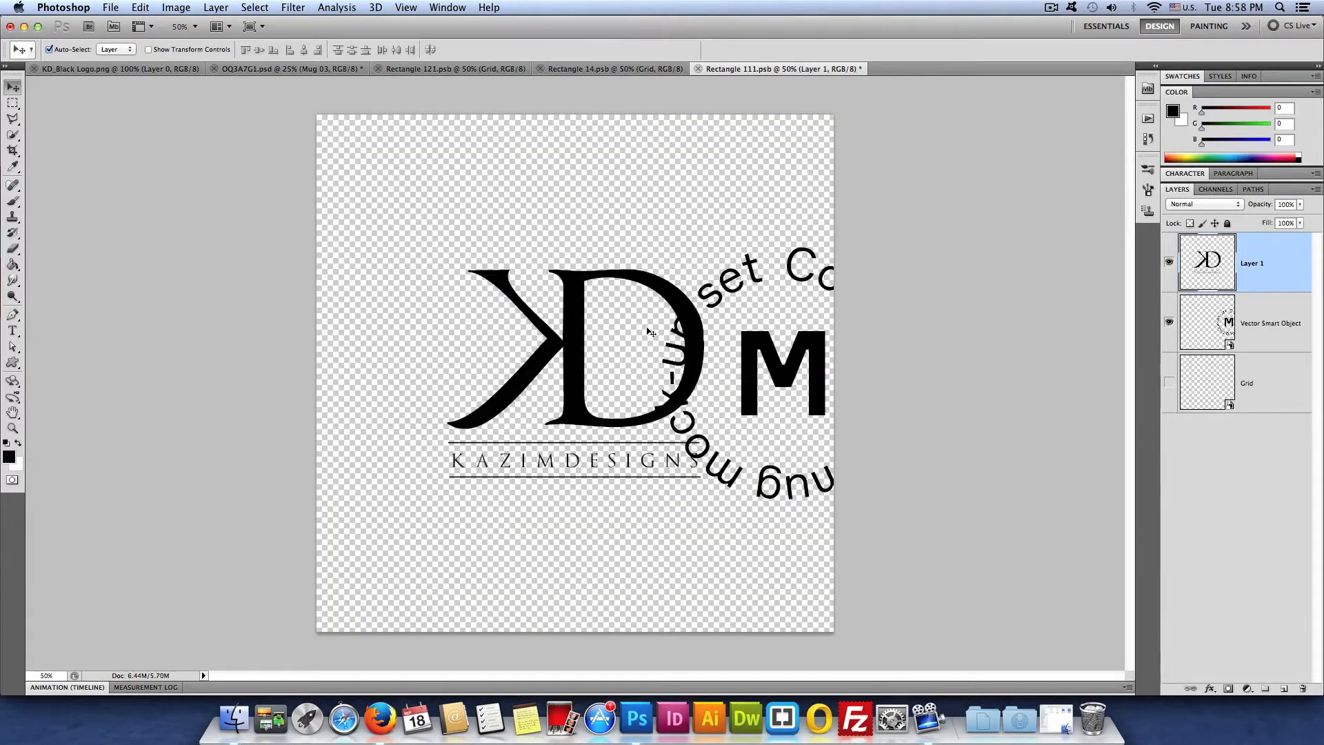
pyautogui.moveTo(578, 345); pyautogui.dragTo(788, 345)
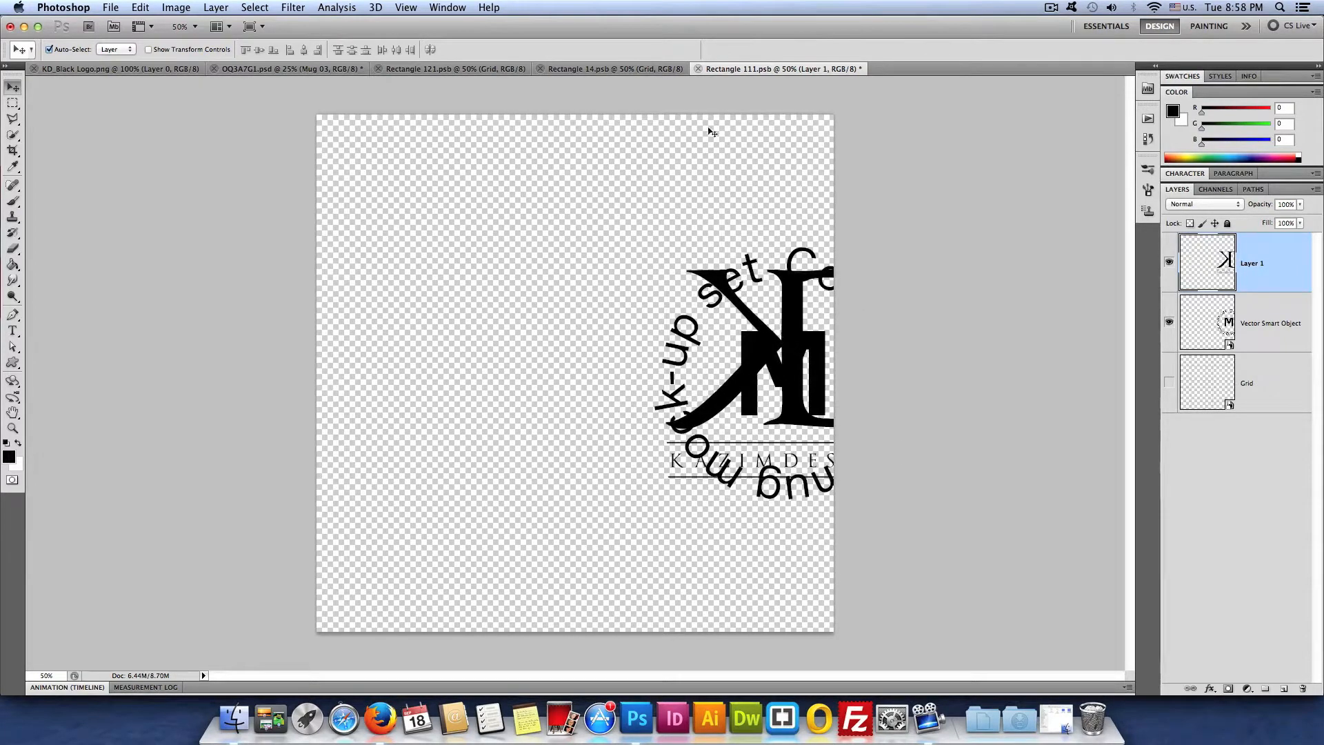
pyautogui.click(698, 69)
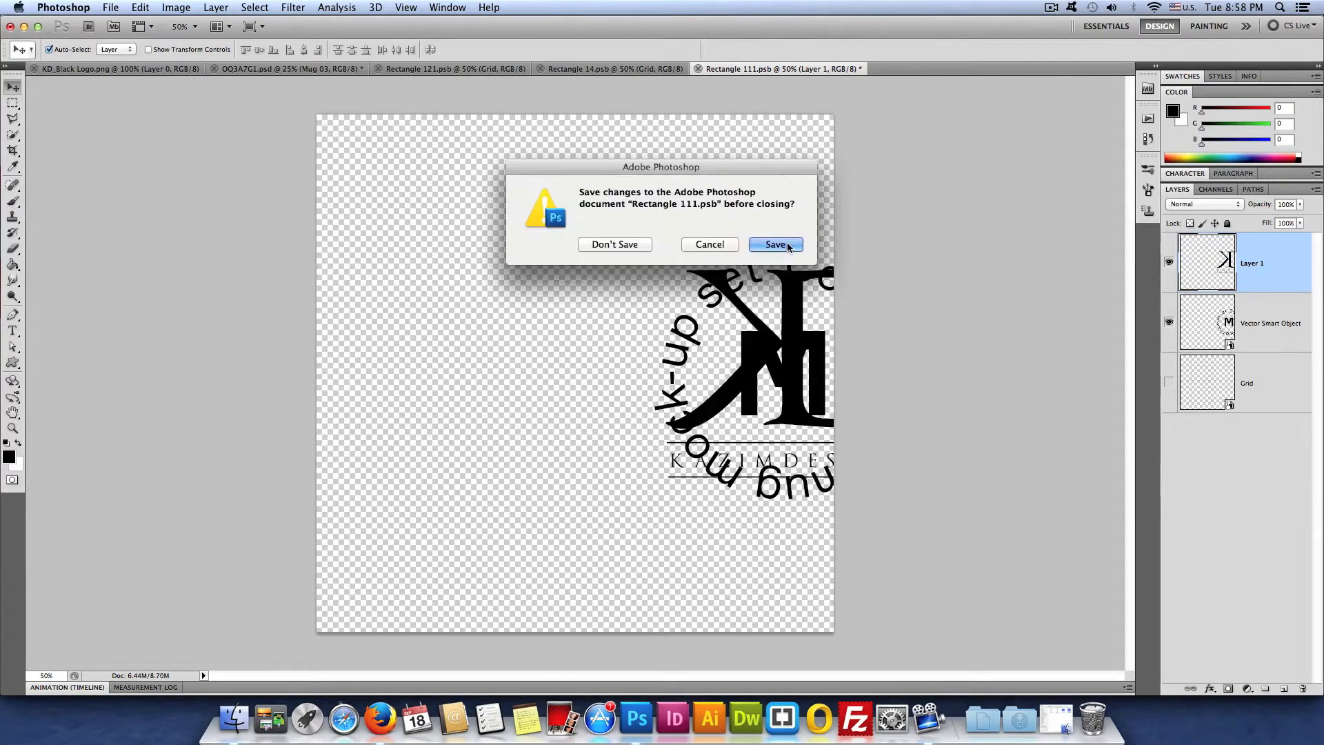
pyautogui.press('Return')
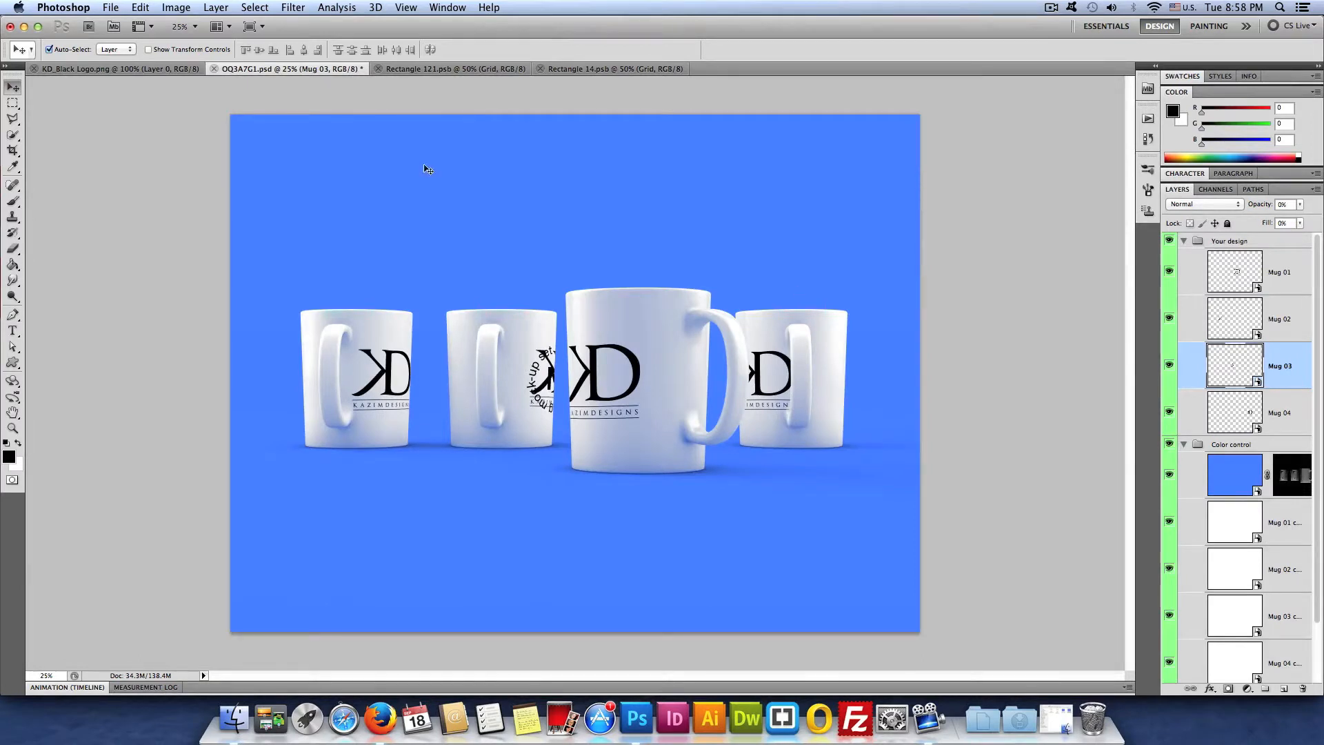
# - Reopen the Mug 03 artwork to delete its Vector Smart Object placeholder layer, and save and close it
pyautogui.doubleClick(1218, 364)
pyautogui.press('Return')
pyautogui.moveTo(1215, 322); pyautogui.dragTo(1303, 688)
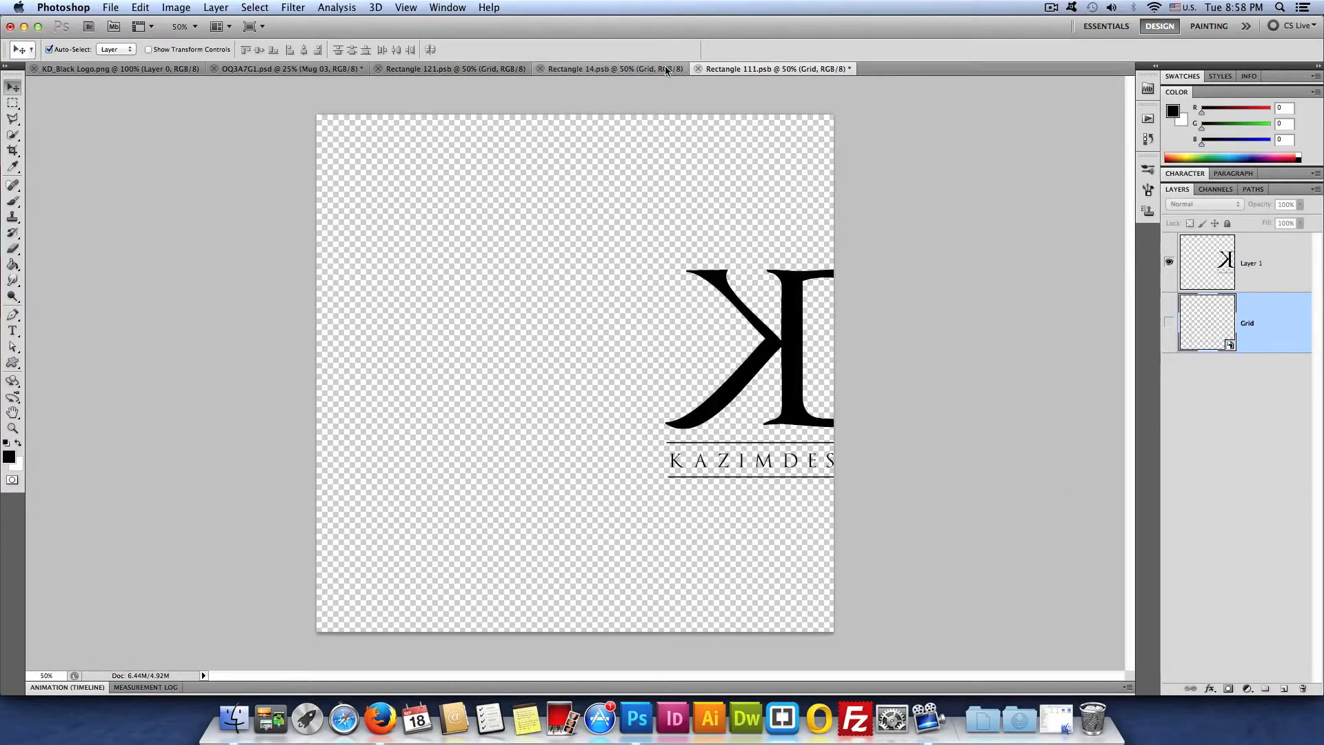
pyautogui.press('super+w')
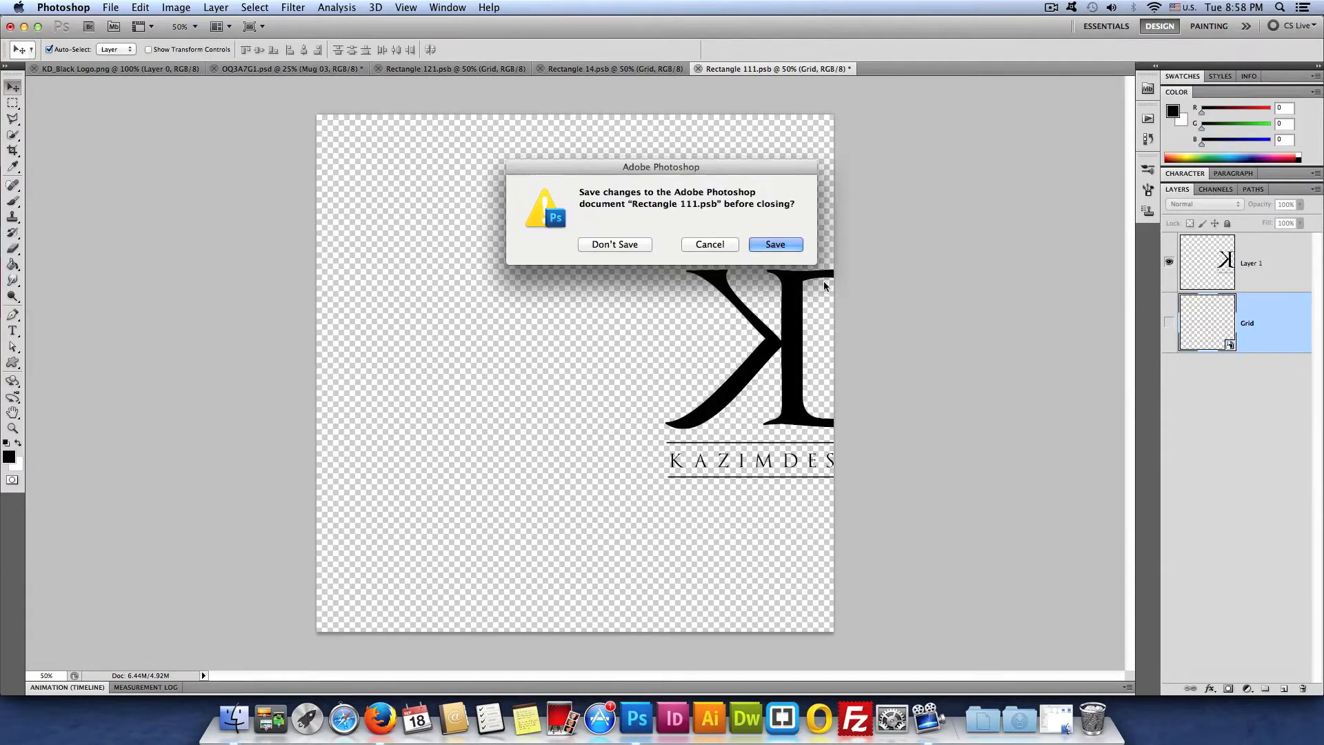
pyautogui.click(793, 250)
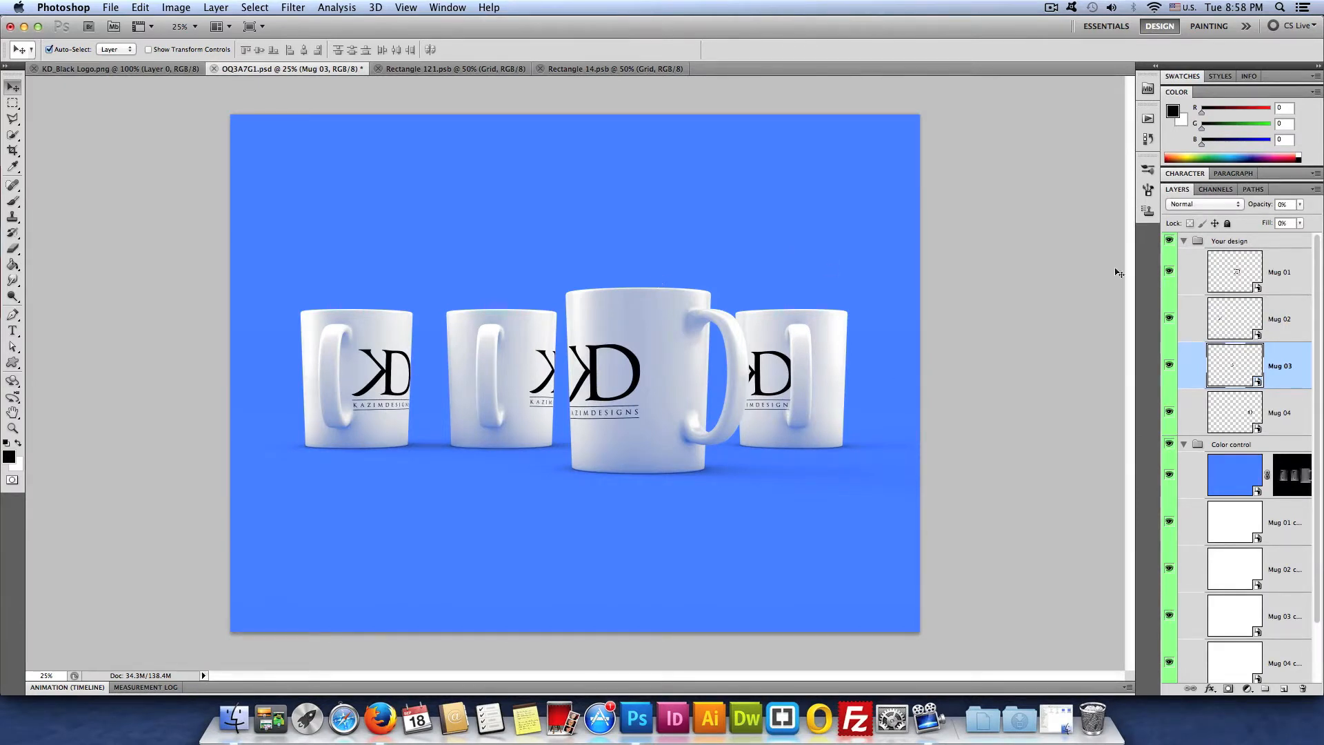
# - Collapse the Your design group and open the contents of the Reflections smart object in the Color control group
pyautogui.click(1185, 241)
pyautogui.click(1200, 278)
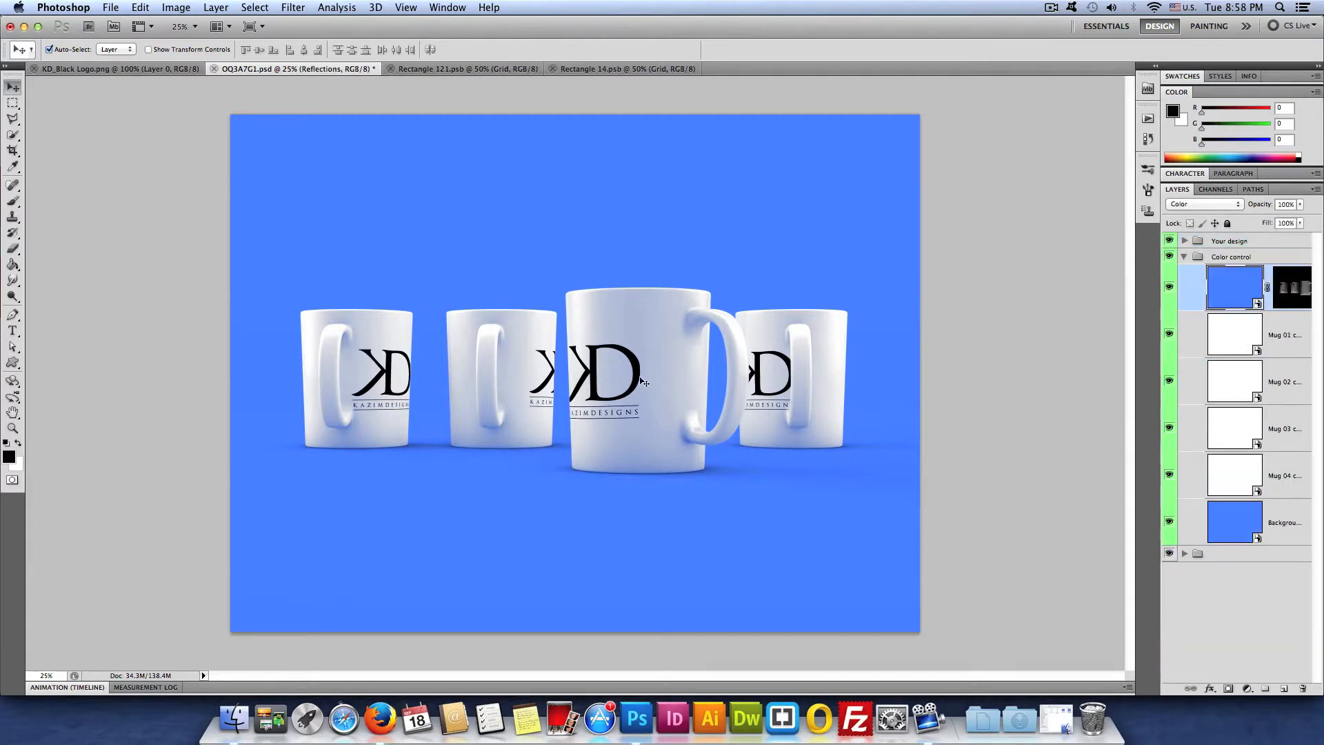
pyautogui.doubleClick(1246, 293)
pyautogui.click(765, 319)
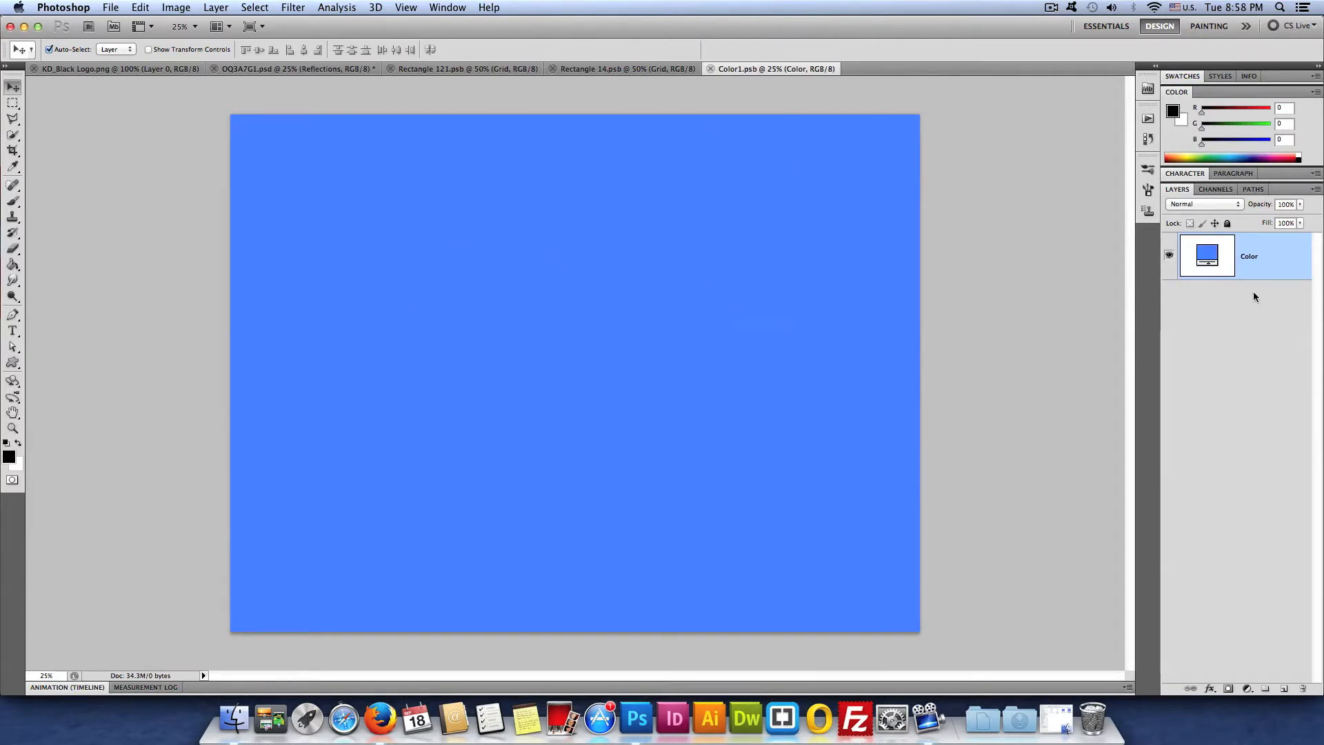
# - Set the Color fill layer to the muted blue #516a9c, and save and close Color1.psb
pyautogui.doubleClick(1208, 256)
pyautogui.moveTo(720, 302)
pyautogui.mouseDown()
pyautogui.moveTo(630, 311)
pyautogui.moveTo(648, 352)
pyautogui.moveTo(662, 351)
pyautogui.mouseUp()
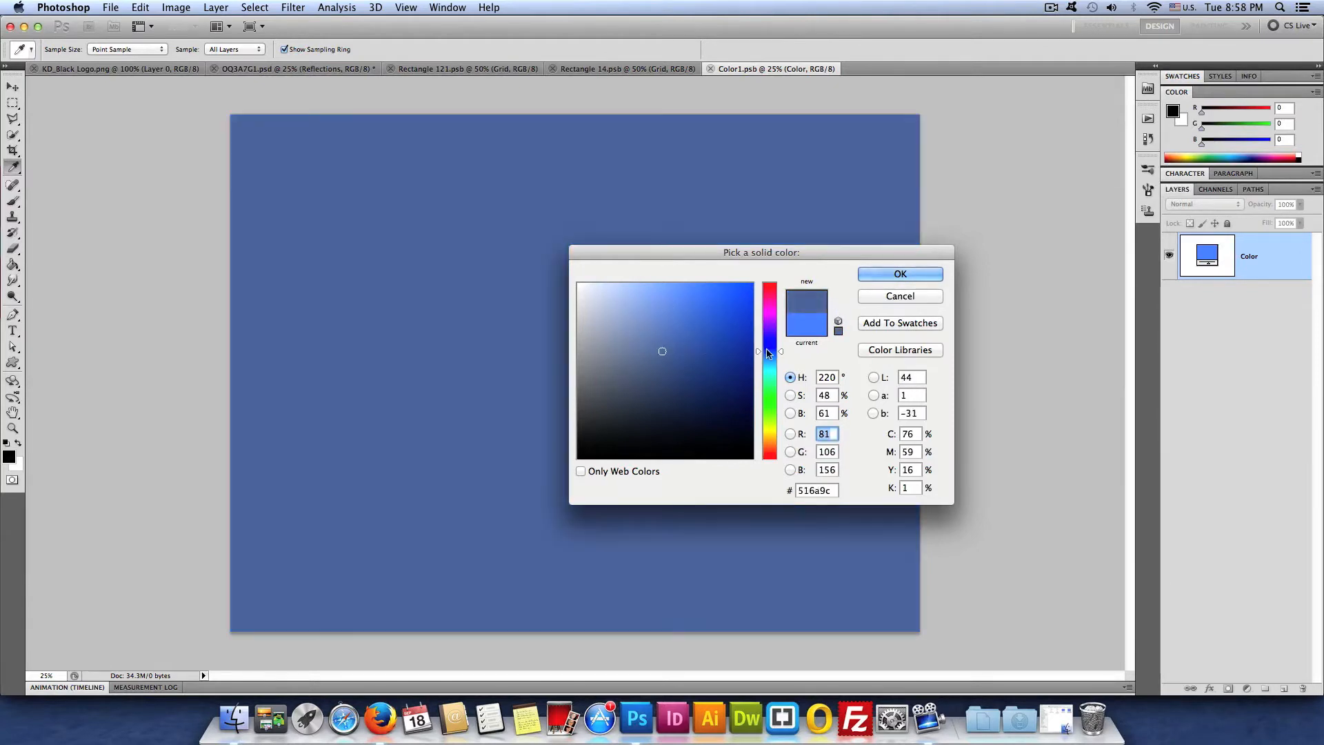
pyautogui.click(918, 273)
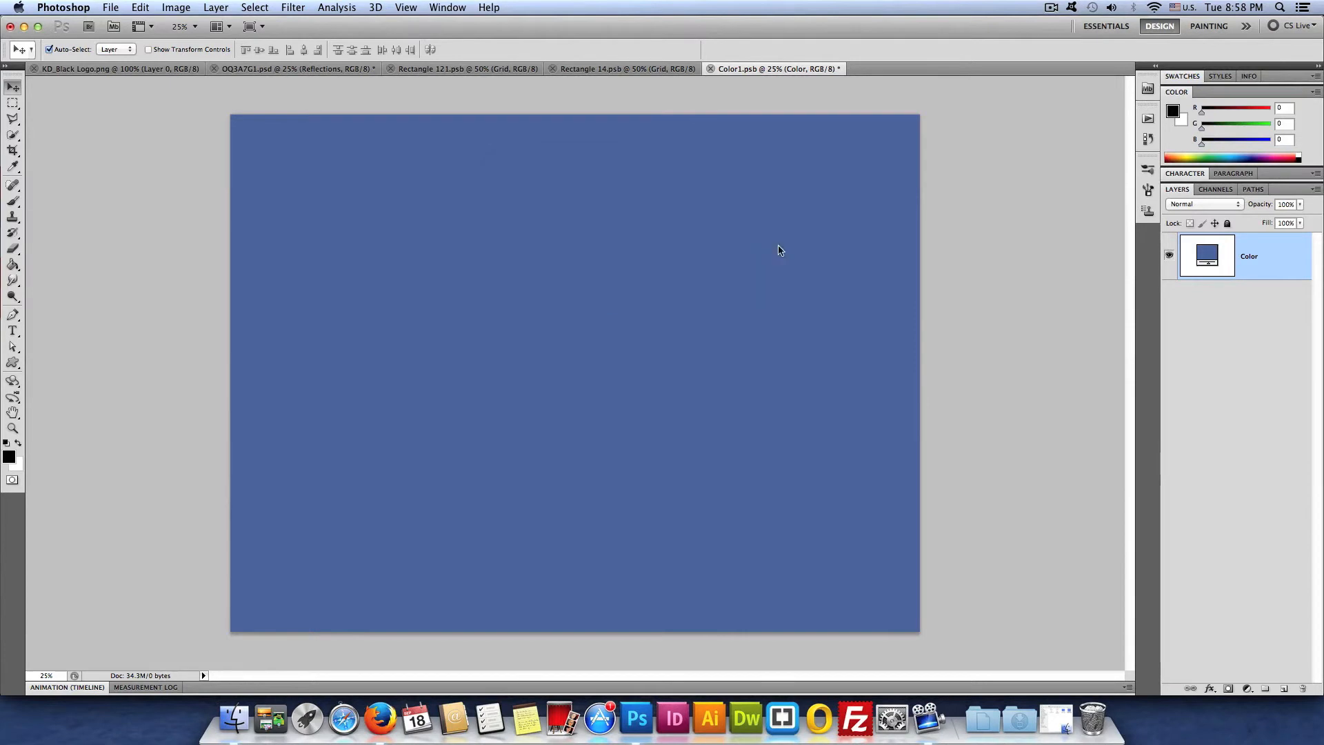
pyautogui.press('super+s')
pyautogui.press('super+w')
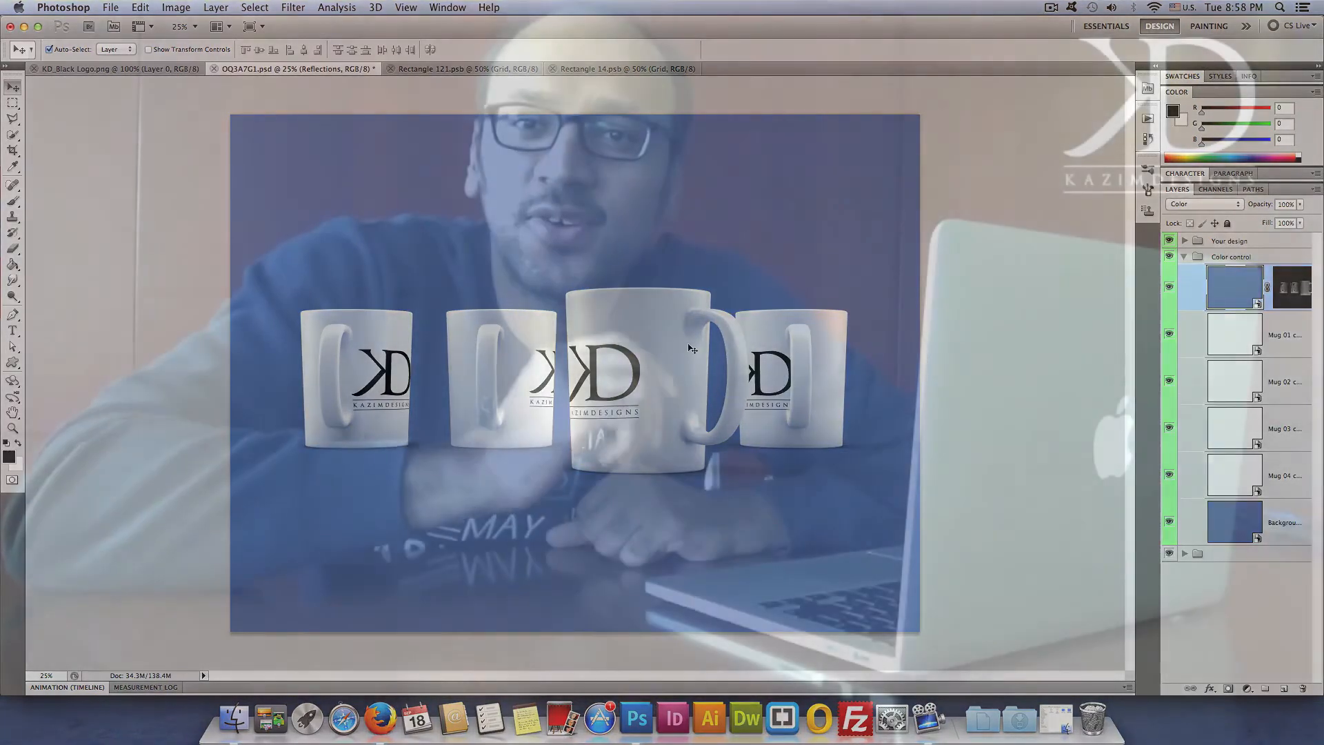